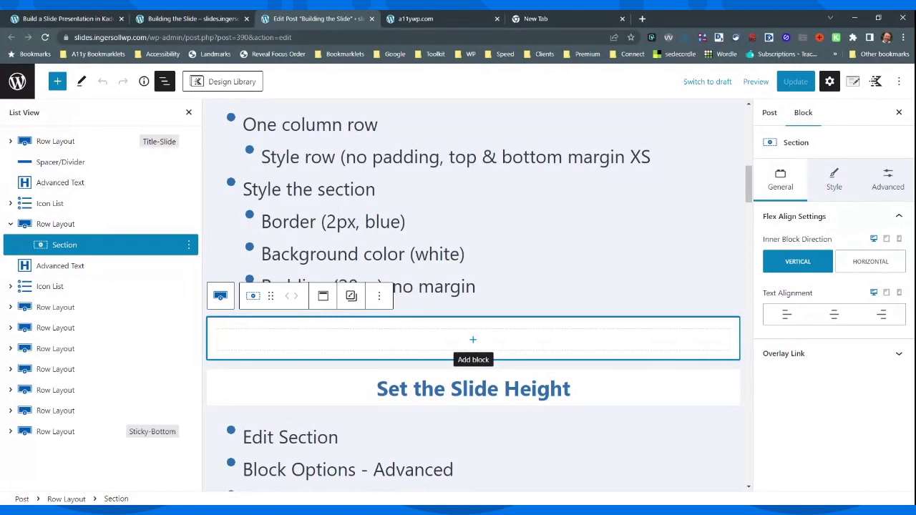
Compare the empty bordered section above the Set the Slide Height heading in the editor with its published version.
scroll(603, 326, "down", 1)
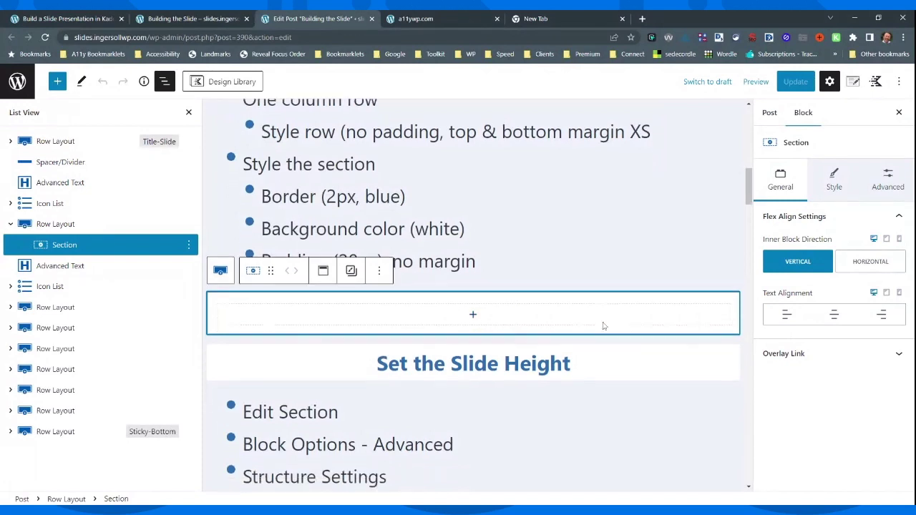
scroll(571, 321, "down", 2)
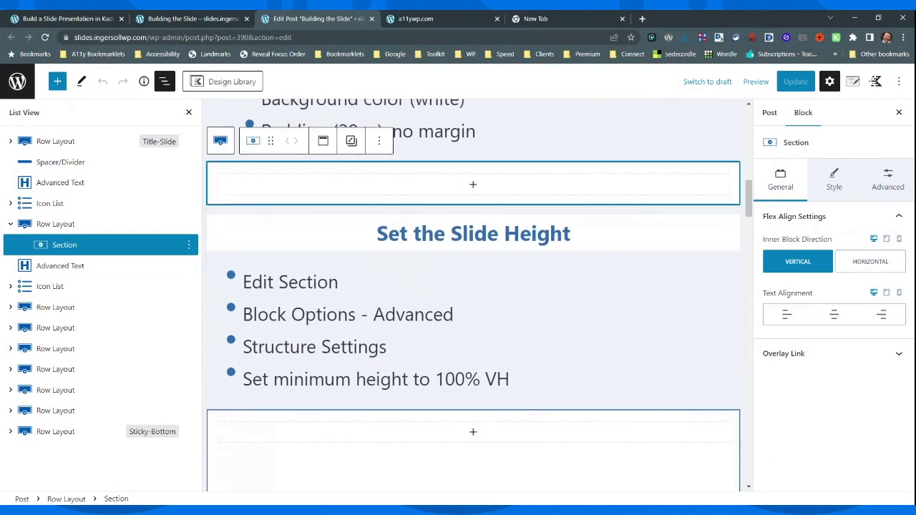
left_click(185, 19)
scroll(522, 215, "down", 4)
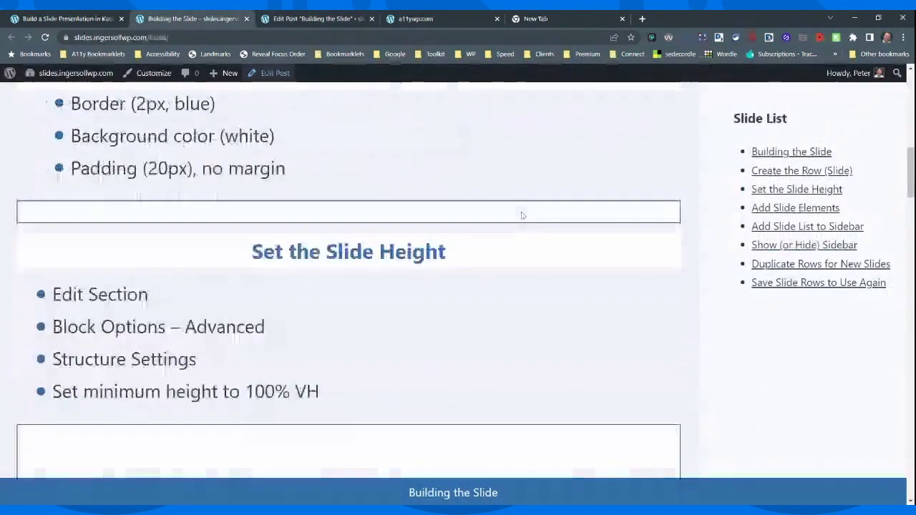
left_click(315, 18)
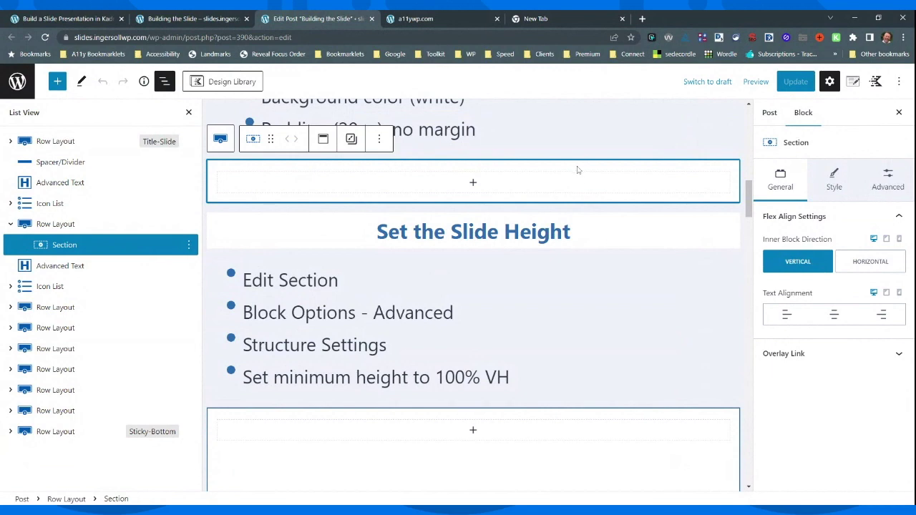
scroll(633, 328, "down", 1)
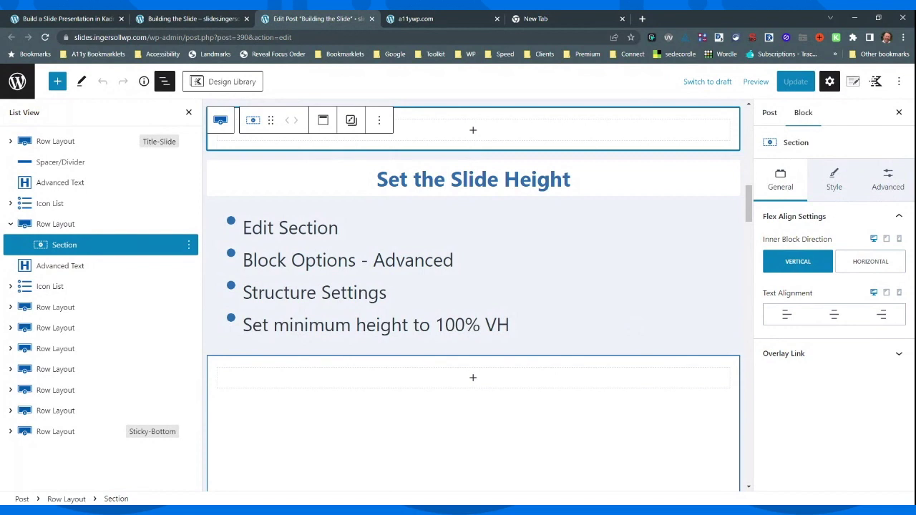
scroll(472, 294, "down", 1)
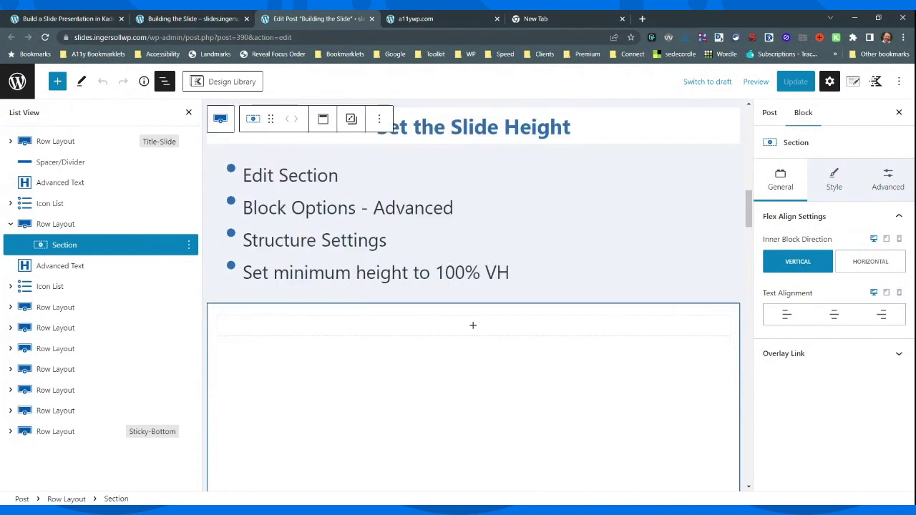
scroll(512, 234, "down", 1)
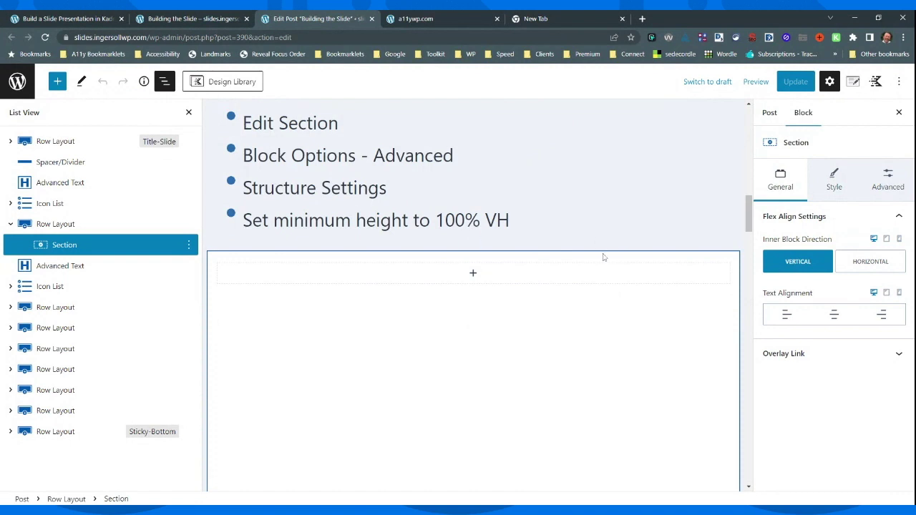
left_click(519, 274)
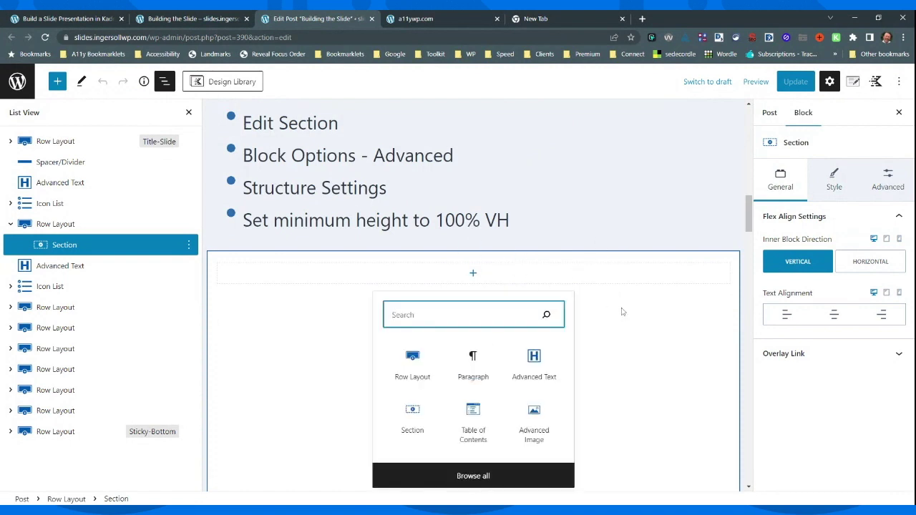
left_click(590, 280)
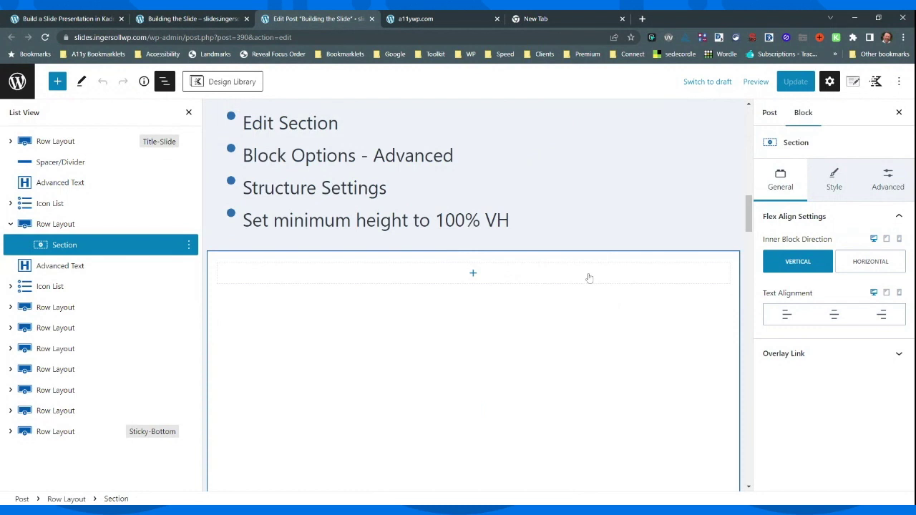
left_click(894, 182)
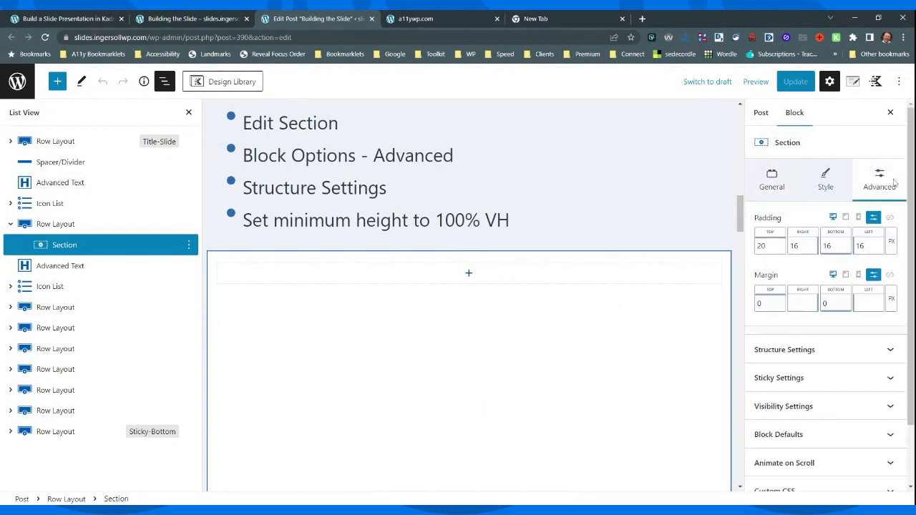
scroll(854, 355, "down", 1)
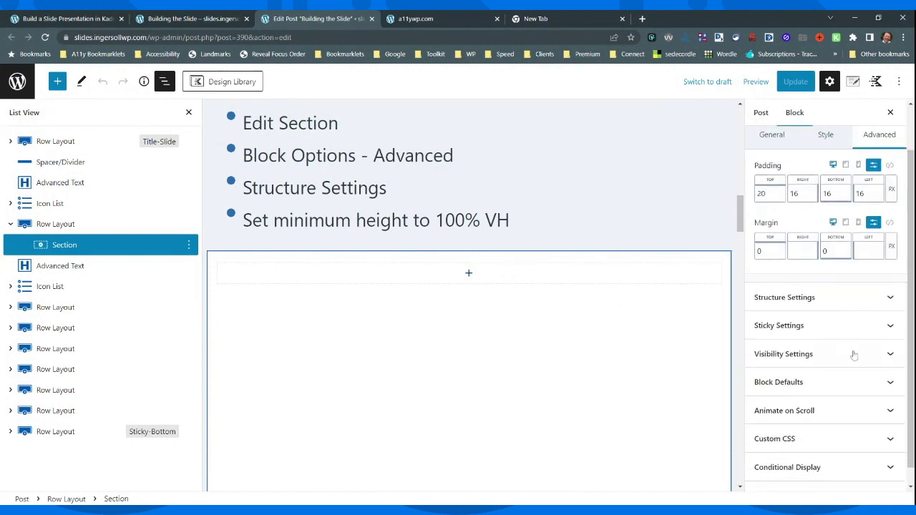
left_click(889, 297)
scroll(879, 337, "down", 2)
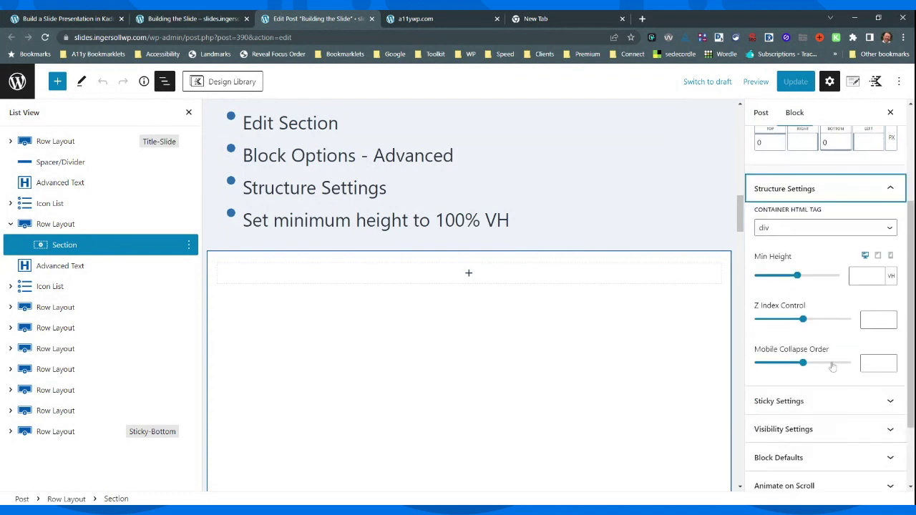
scroll(884, 344, "up", 1)
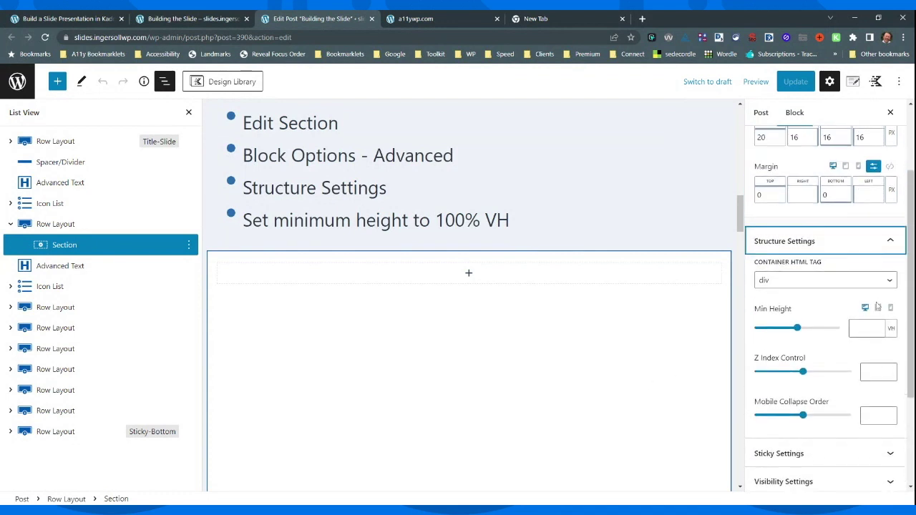
scroll(710, 301, "up", 2)
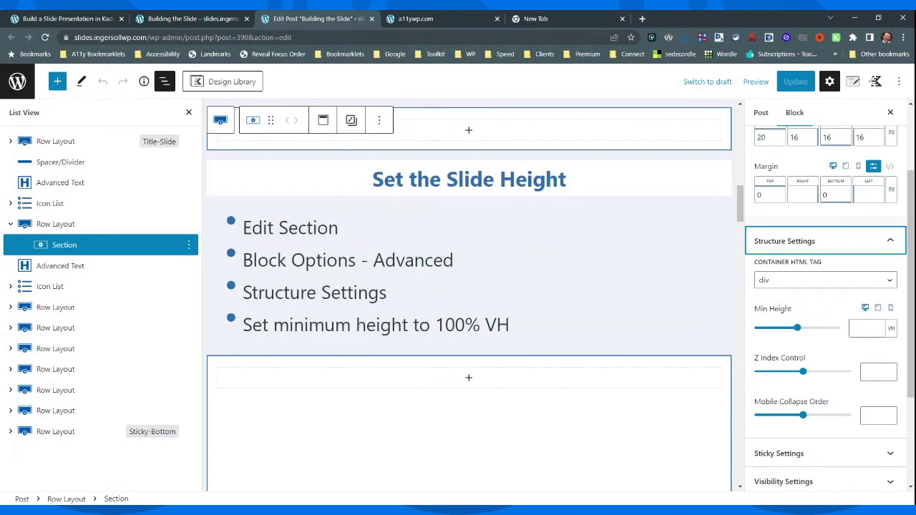
Set the minimum height of the empty section below the Set the Slide Height list to 100 VH in its structure settings.
left_click(399, 380)
left_click(296, 367)
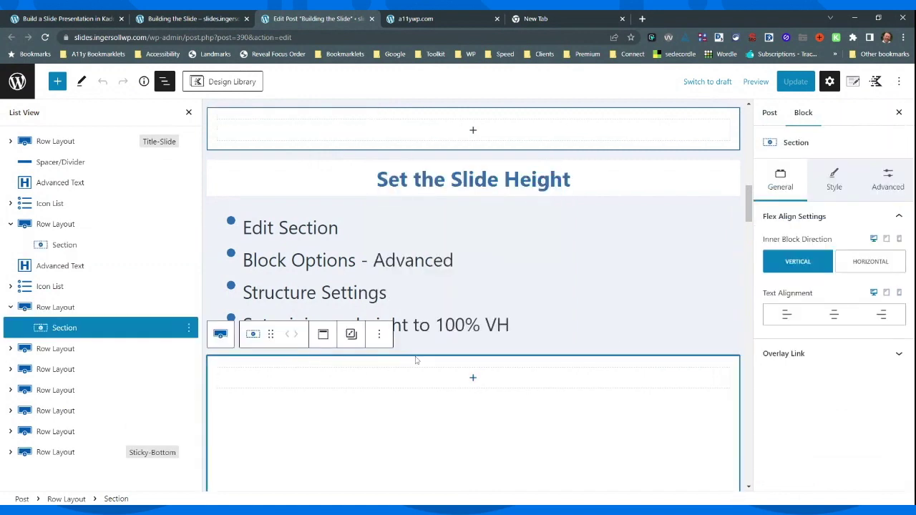
left_click(885, 182)
left_click(870, 351)
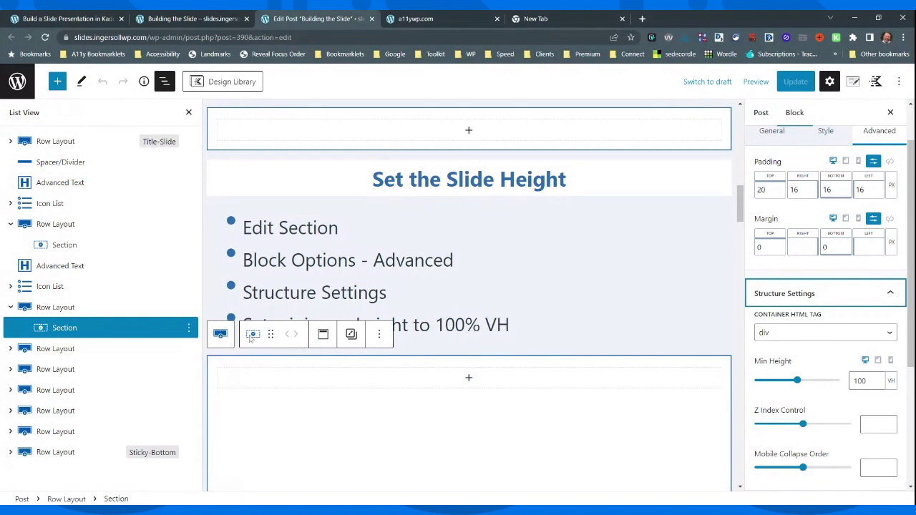
scroll(377, 344, "down", 1)
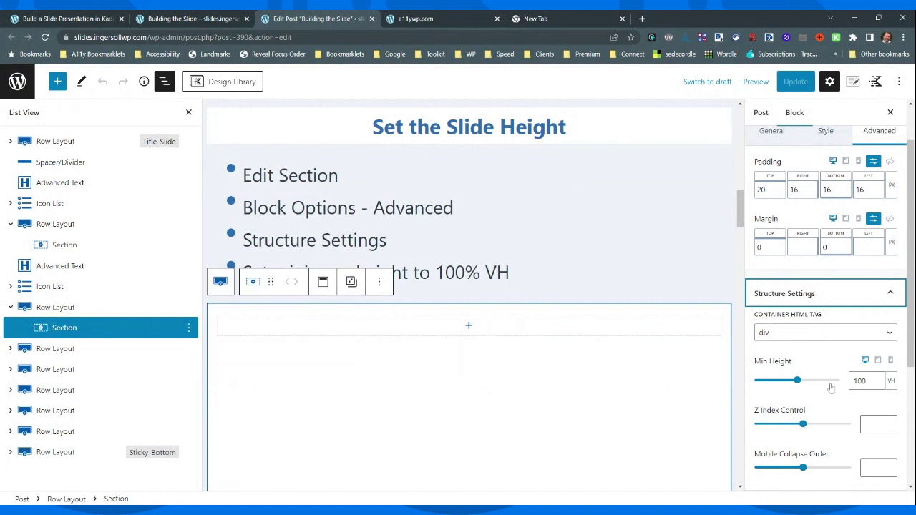
scroll(856, 398, "down", 1)
scroll(827, 289, "up", 1)
scroll(823, 294, "down", 1)
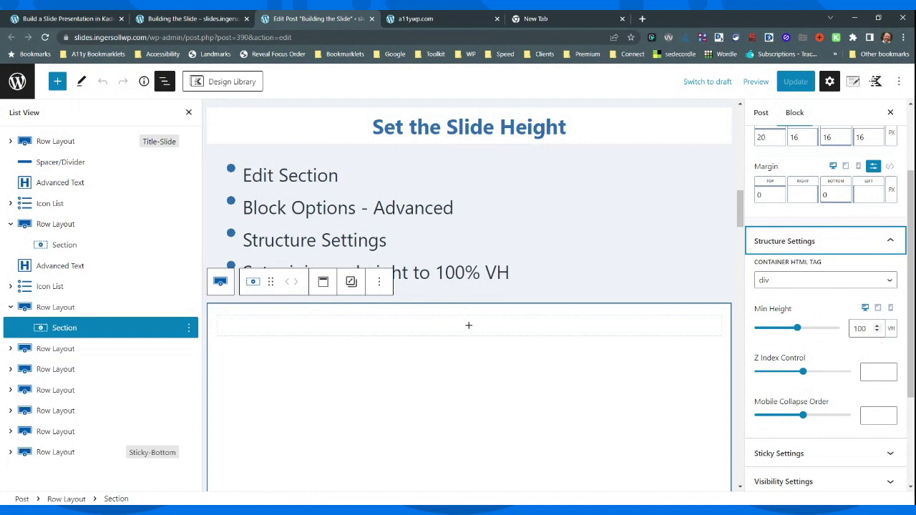
scroll(887, 339, "down", 2)
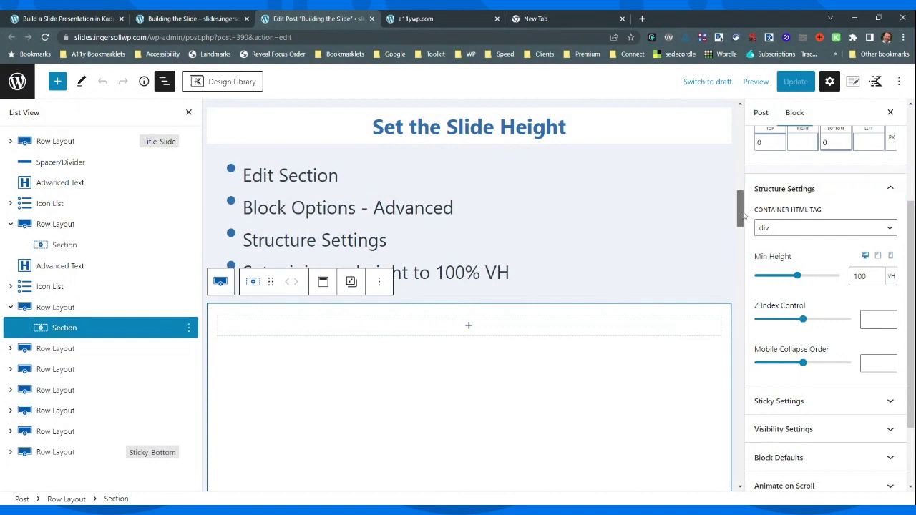
scroll(741, 215, "down", 3)
mouse_move(797, 277)
left_mouse_down()
mouse_move(770, 276)
mouse_move(797, 276)
left_mouse_up()
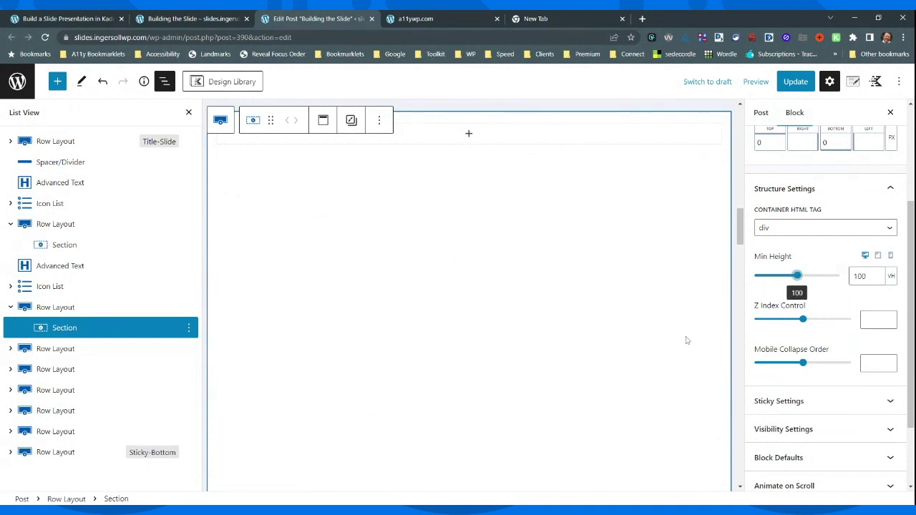
Examine the full height of the empty section and how it leads into the Add Slide Elements slide.
scroll(590, 259, "down", 1)
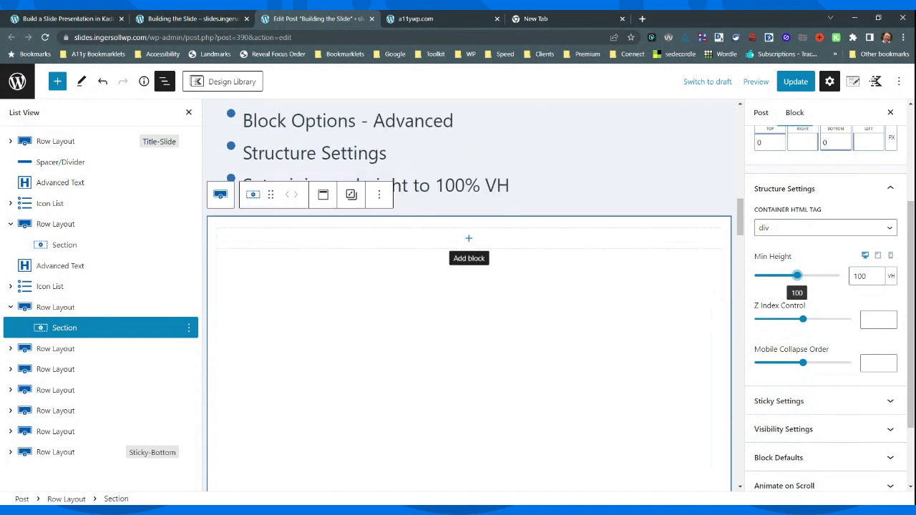
scroll(596, 254, "down", 5)
scroll(609, 300, "down", 2)
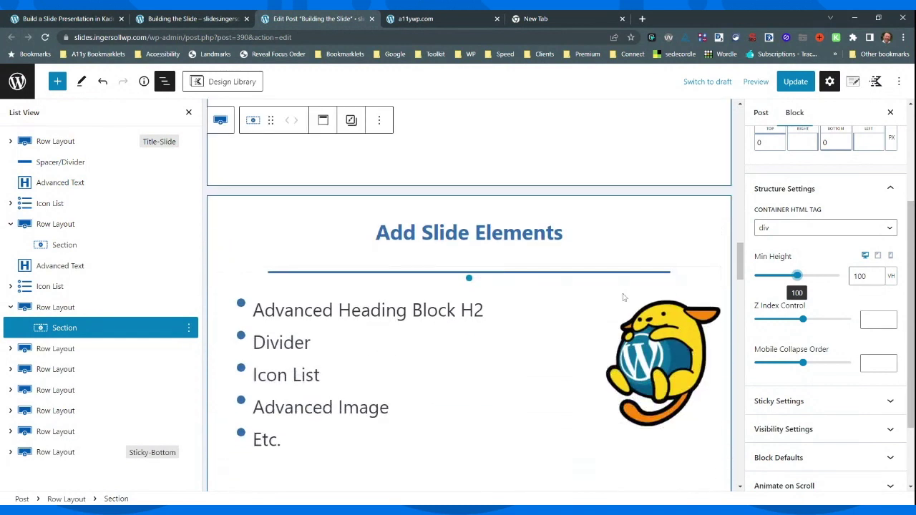
scroll(626, 311, "up", 2)
scroll(626, 312, "up", 3)
scroll(626, 312, "down", 3)
scroll(627, 311, "down", 1)
scroll(558, 221, "down", 1)
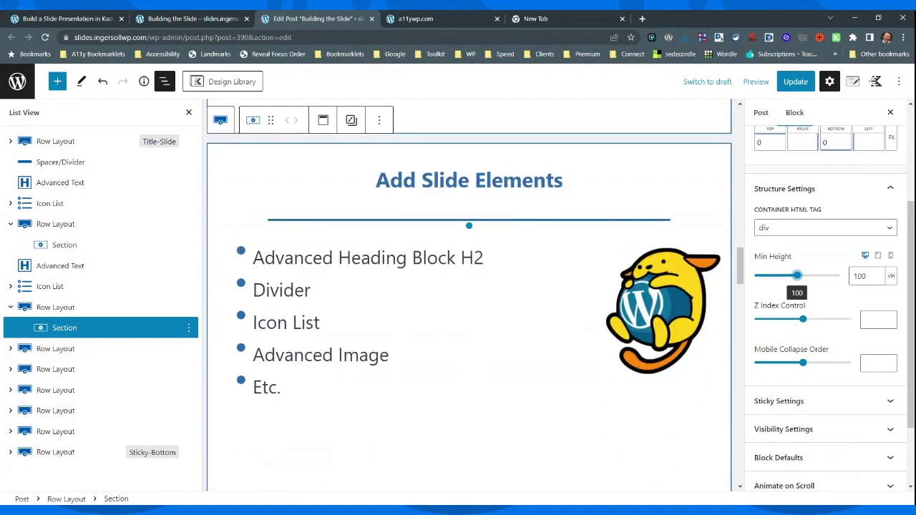
scroll(580, 311, "up", 8)
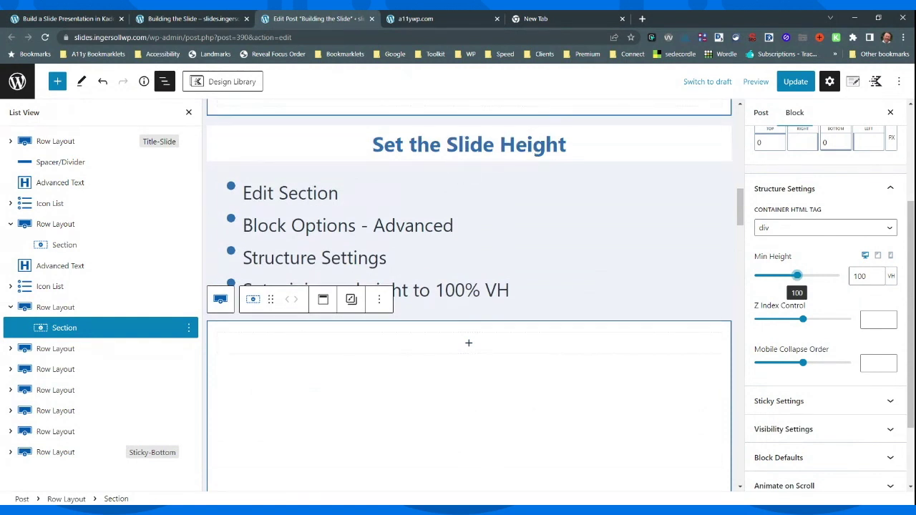
scroll(573, 236, "down", 6)
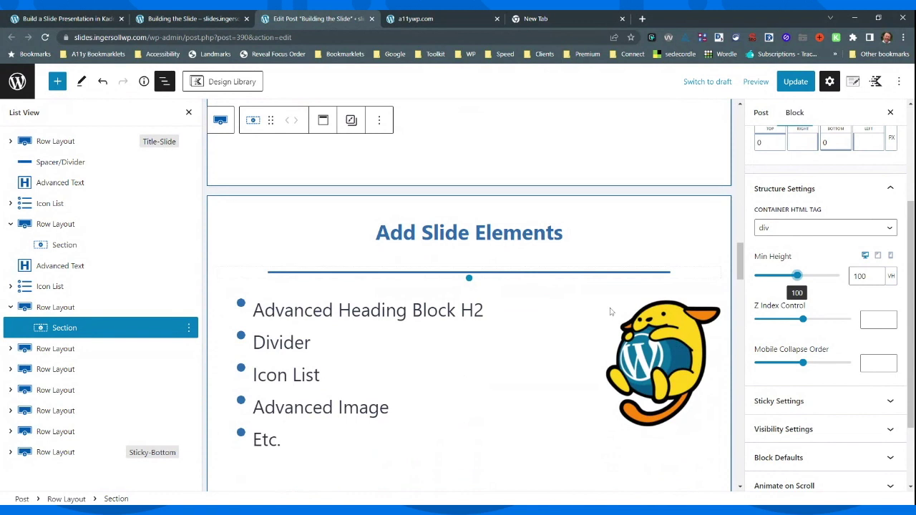
scroll(560, 266, "down", 1)
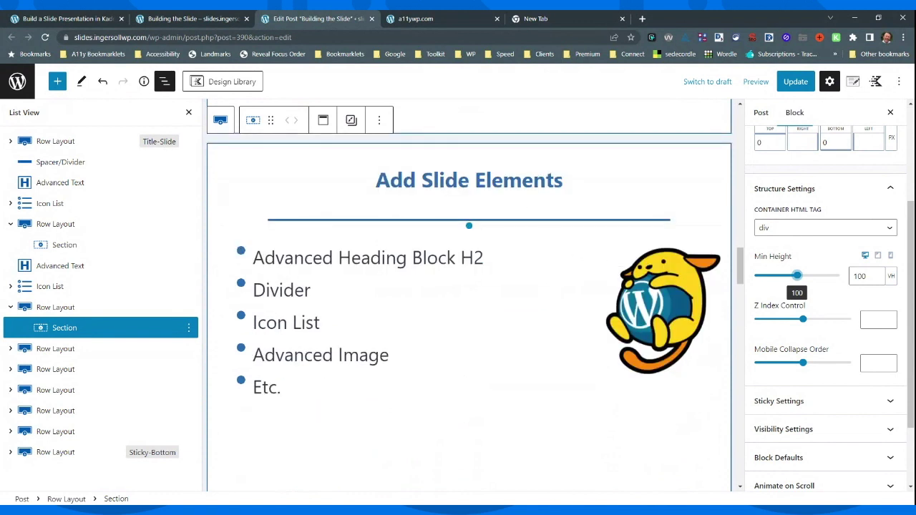
Inspect the block structure of the Add Slide Elements slide and the style settings of its Advanced Text heading.
left_click(458, 180)
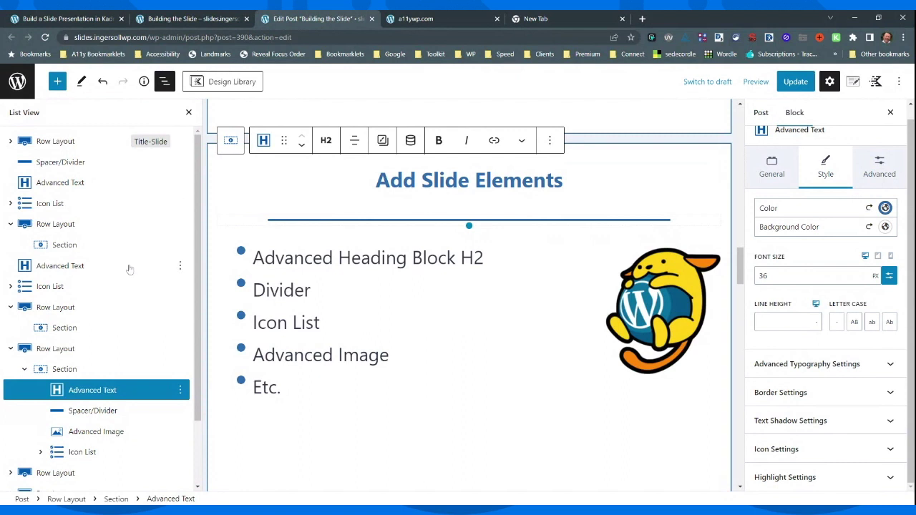
scroll(130, 269, "down", 1)
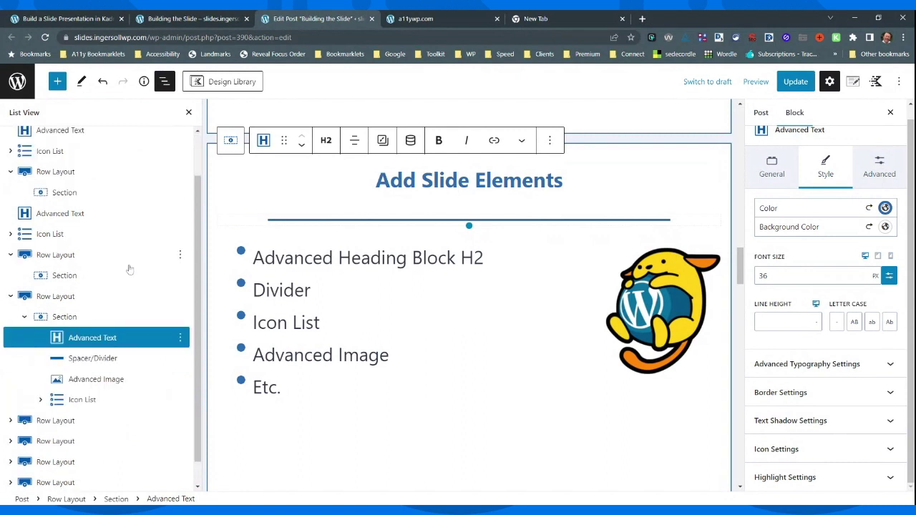
left_click(65, 317)
left_click(107, 339)
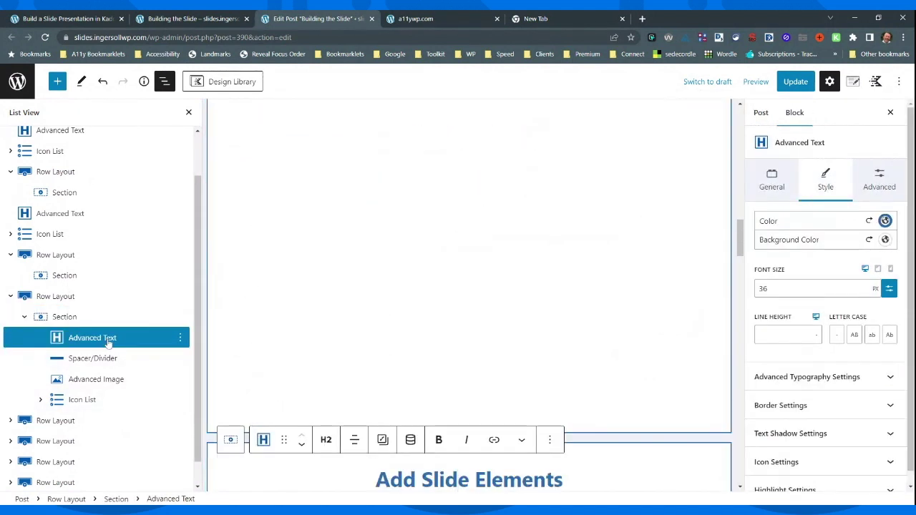
scroll(408, 336, "up", 2)
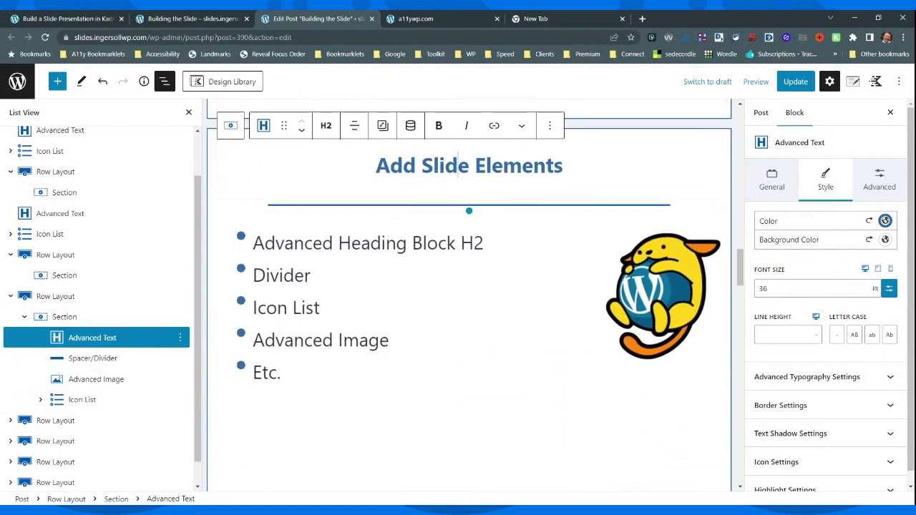
scroll(434, 271, "up", 2)
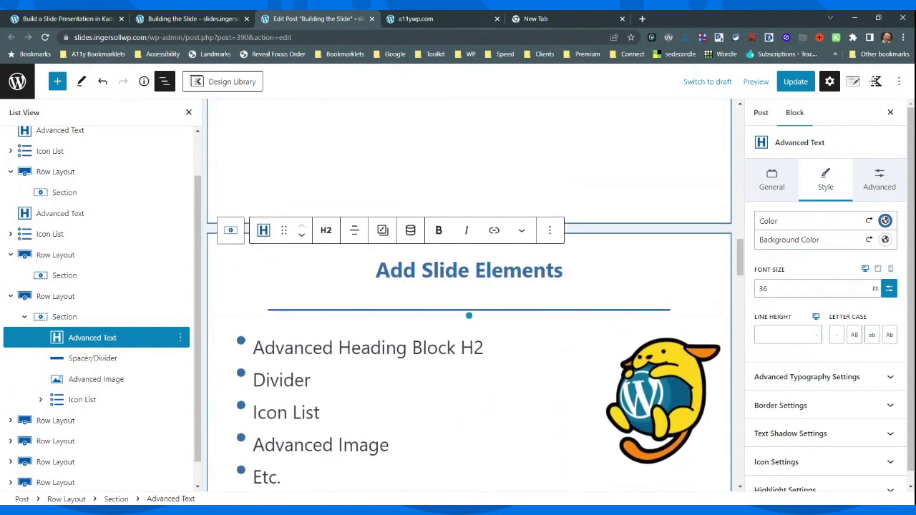
scroll(504, 269, "down", 1)
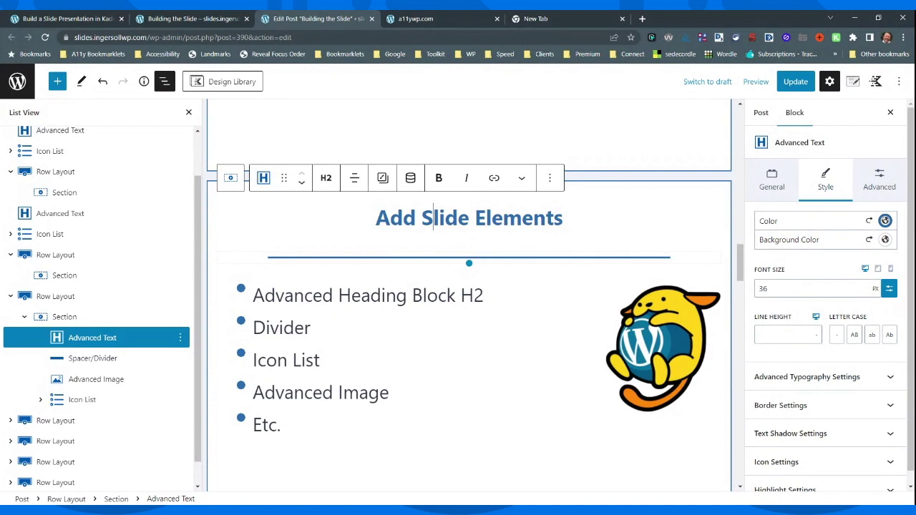
Review the settings of the Spacer/Divider, Advanced Image and Icon List blocks in the Add Slide Elements slide.
left_click(550, 262)
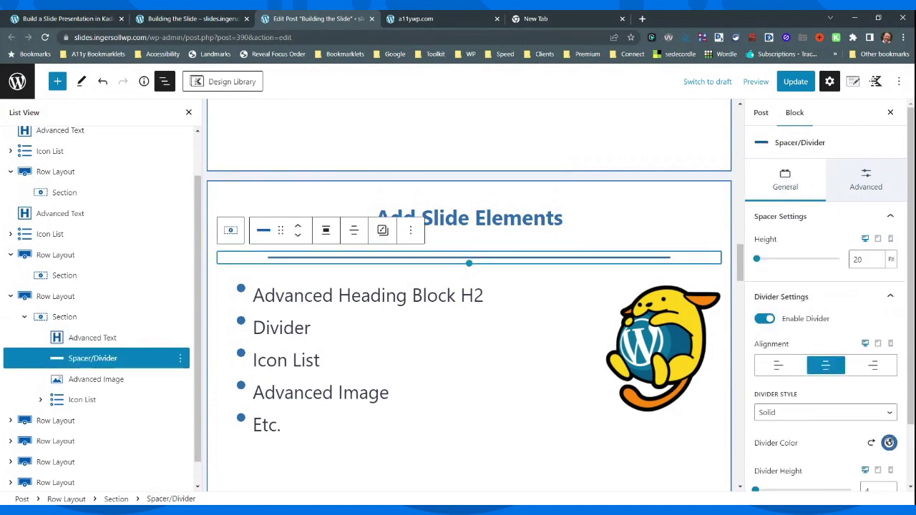
left_click(94, 383)
scroll(622, 315, "down", 1)
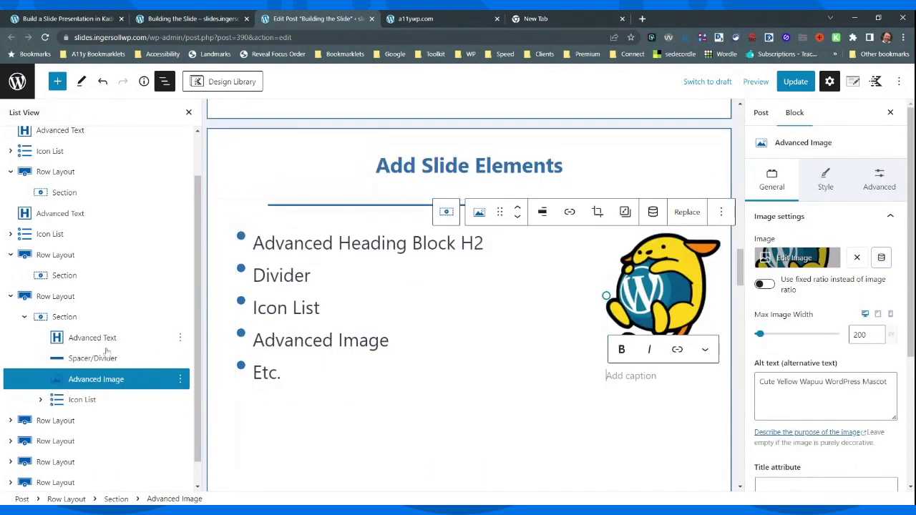
left_click(123, 395)
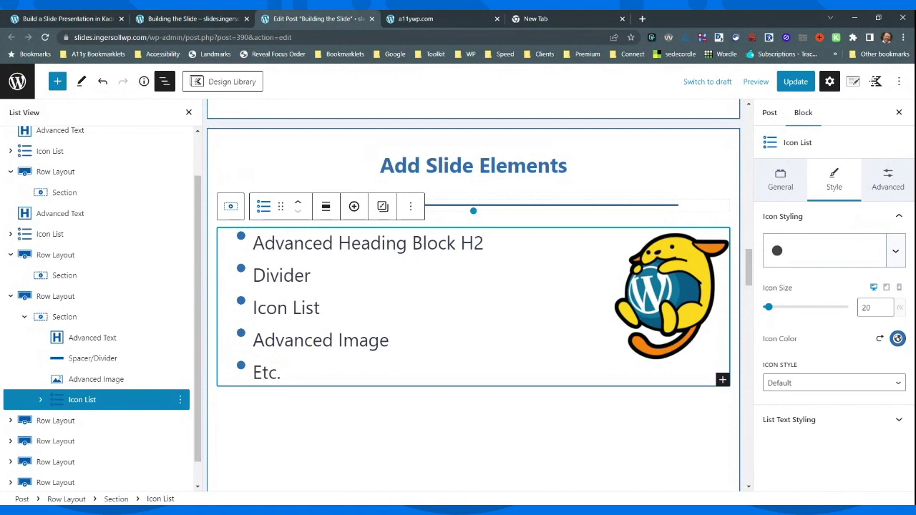
Inspect the Divider item of the icon list on the Add Slide Elements slide and its link and icon settings.
left_click(269, 275)
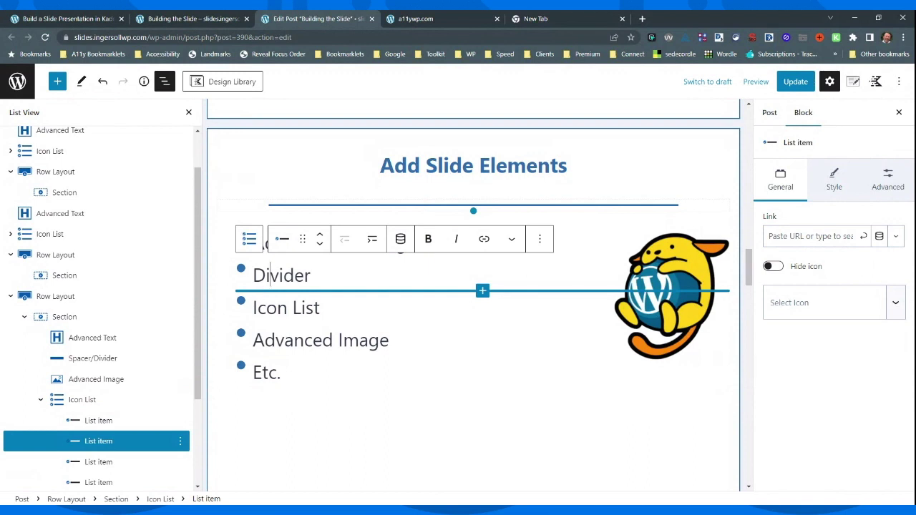
scroll(473, 300, "down", 1)
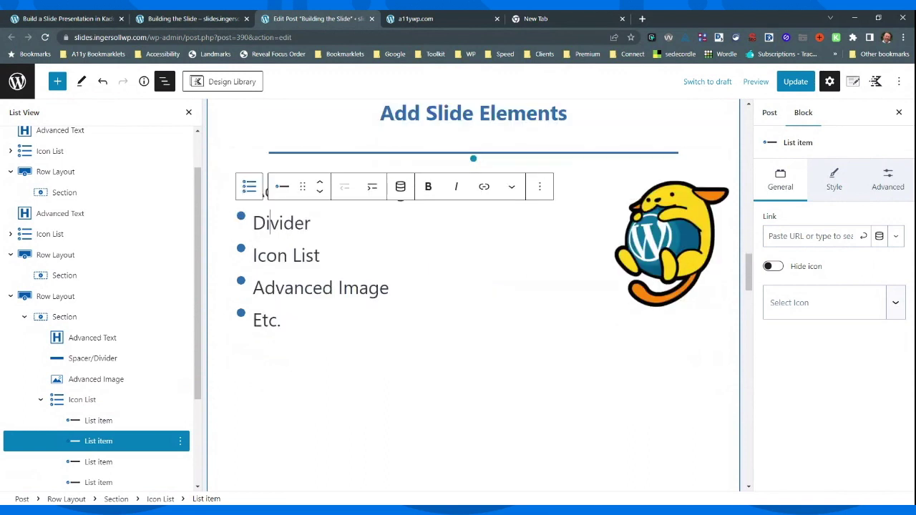
scroll(401, 322, "up", 2)
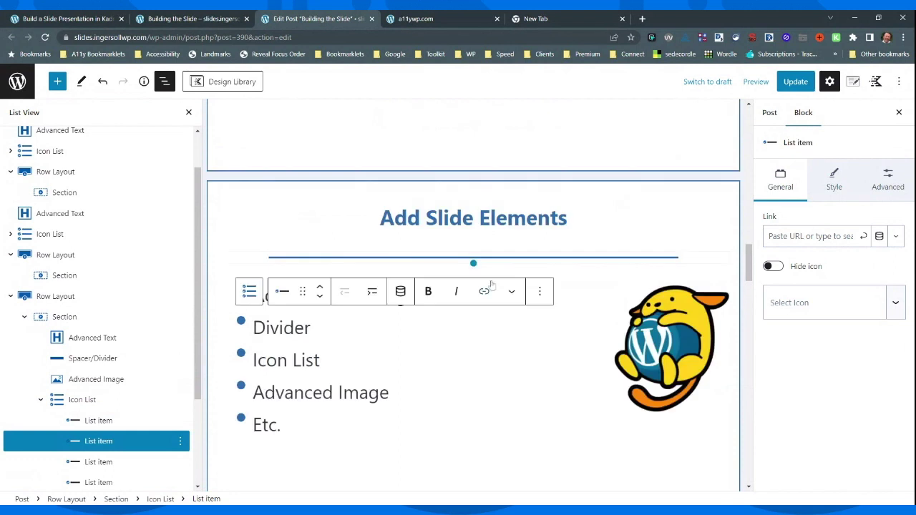
scroll(472, 322, "down", 1)
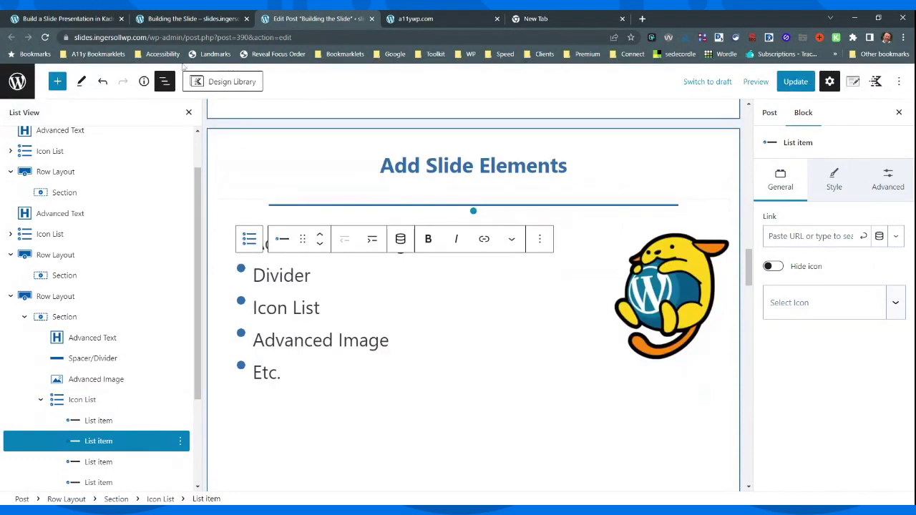
On the published Building the Slide page, use the Slide List links to view Add Slide List to Sidebar, then Add Slide Elements.
left_click(172, 22)
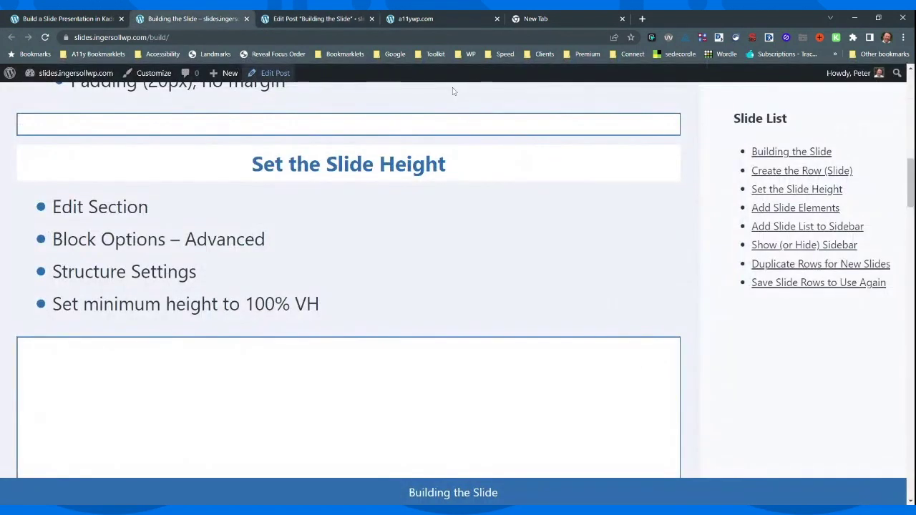
scroll(491, 269, "up", 2)
scroll(490, 269, "down", 8)
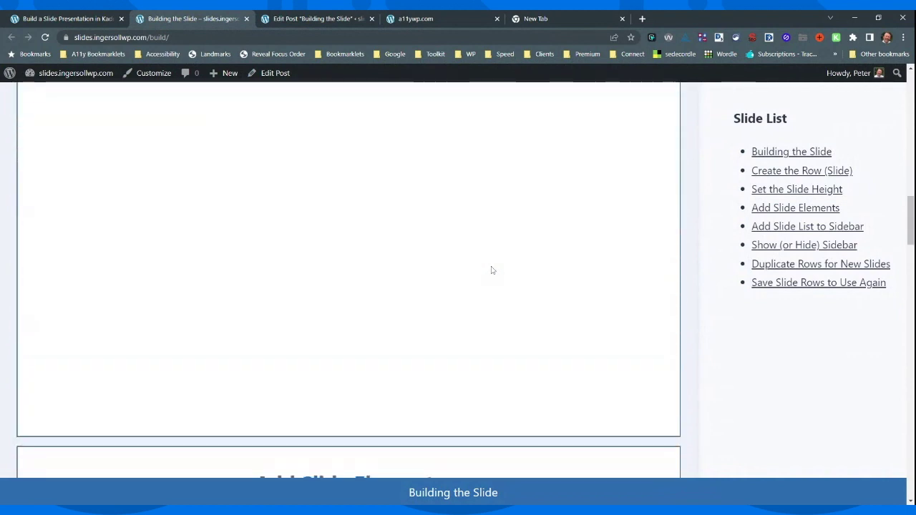
left_click(804, 226)
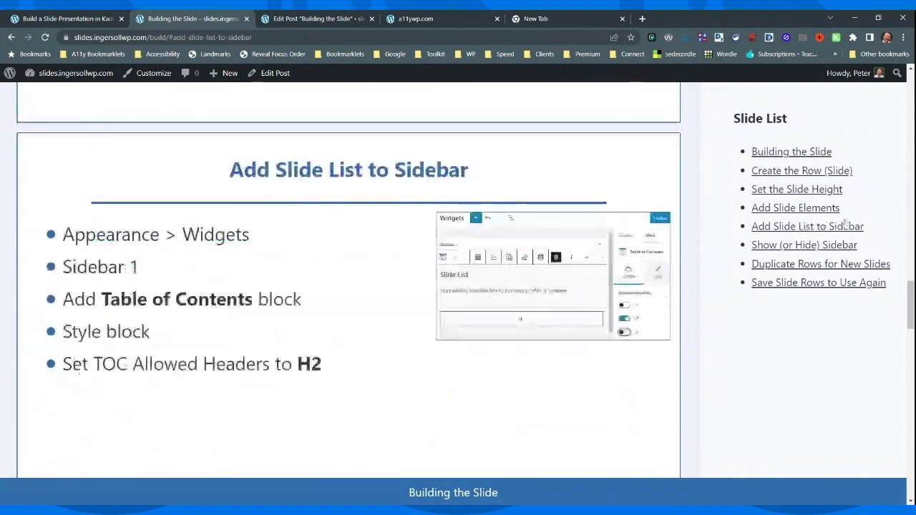
left_click(803, 207)
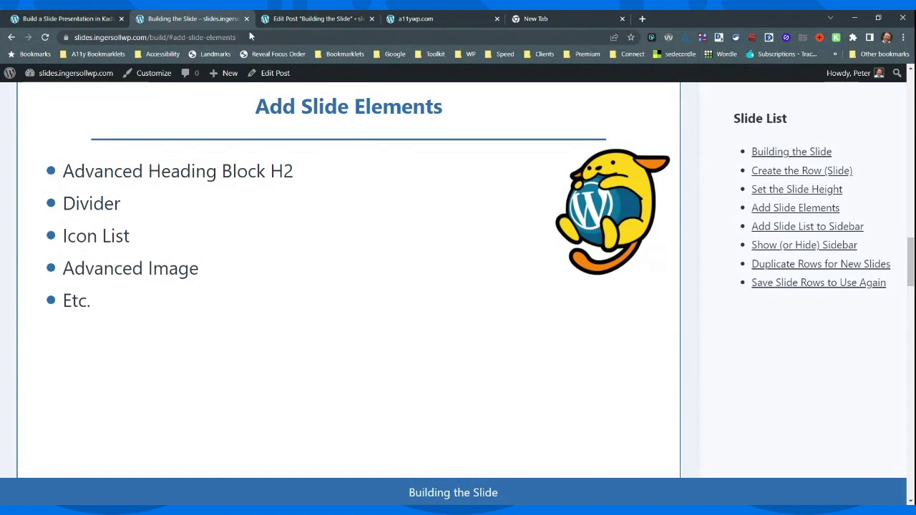
Return to the post editor and read the instructions on the Add Slide List to Sidebar slide.
left_click(332, 18)
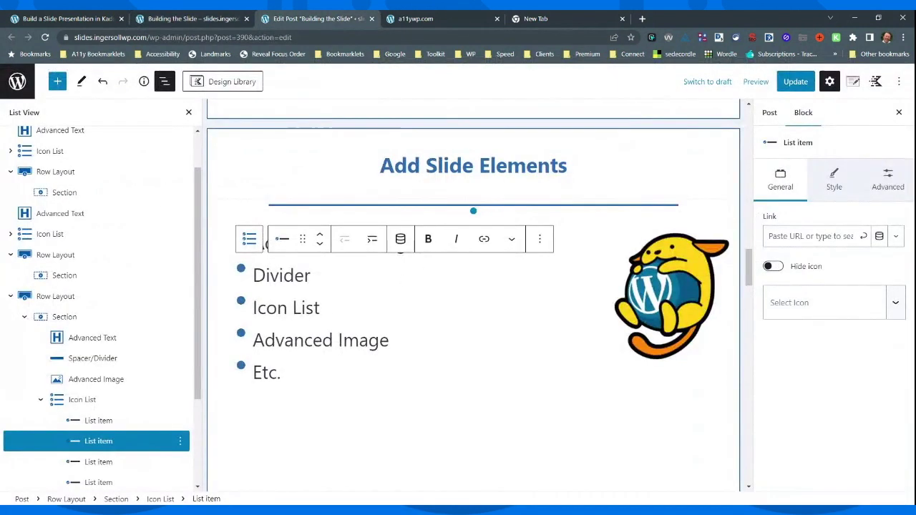
scroll(669, 257, "down", 5)
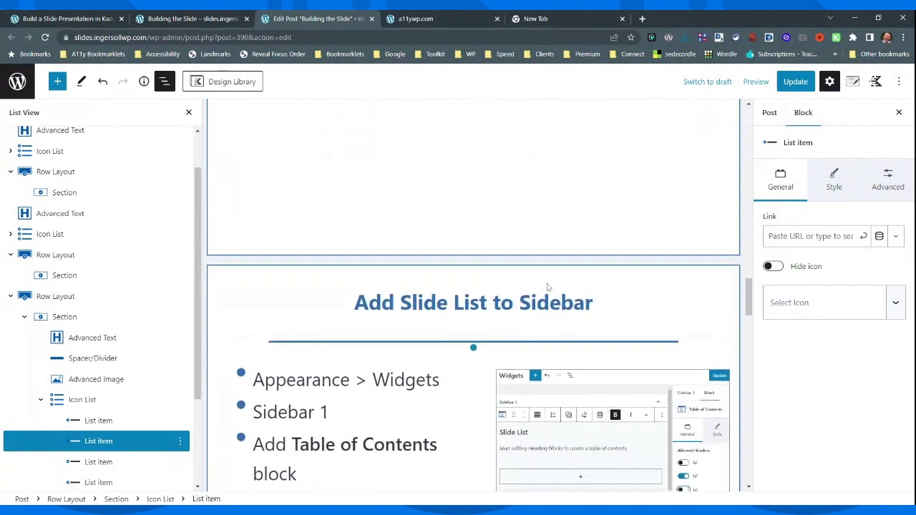
scroll(669, 257, "down", 1)
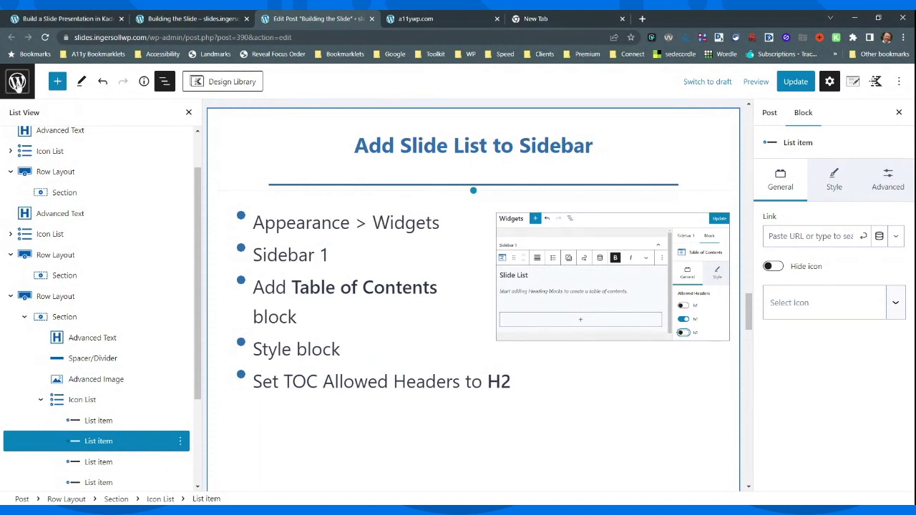
Open the site's admin area in a new browser tab and go to the Widgets screen.
left_click(17, 83, "ctrl")
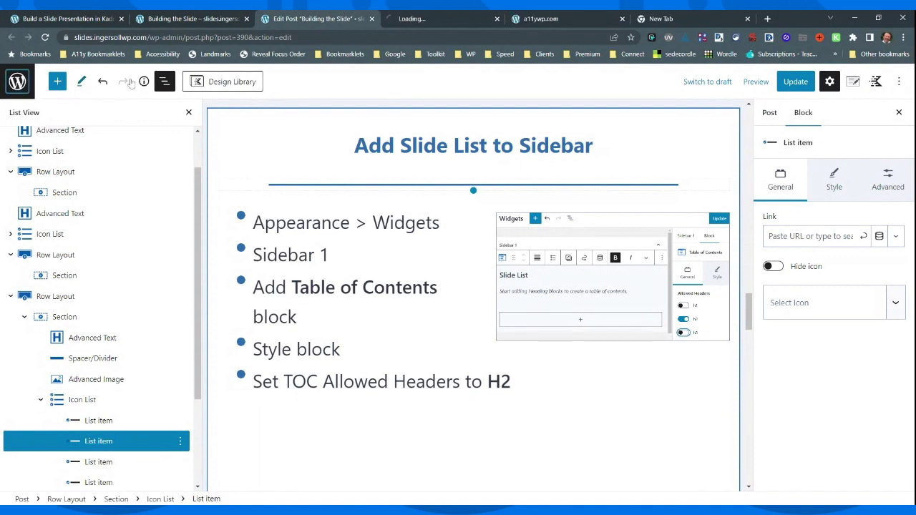
left_click(462, 18)
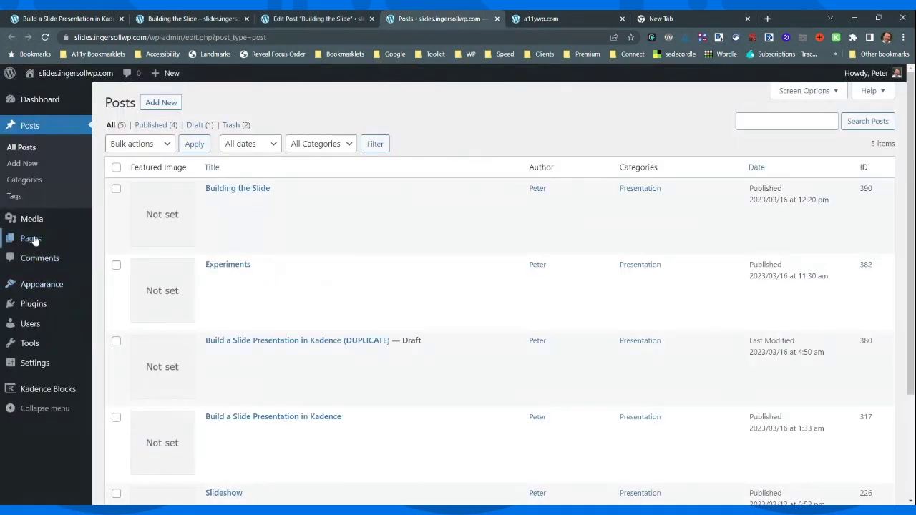
mouse_move(50, 288)
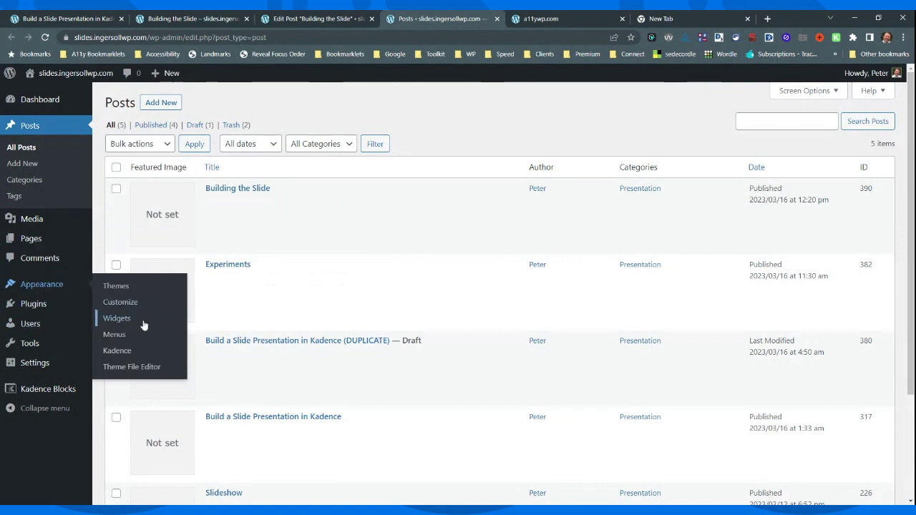
left_click(117, 324)
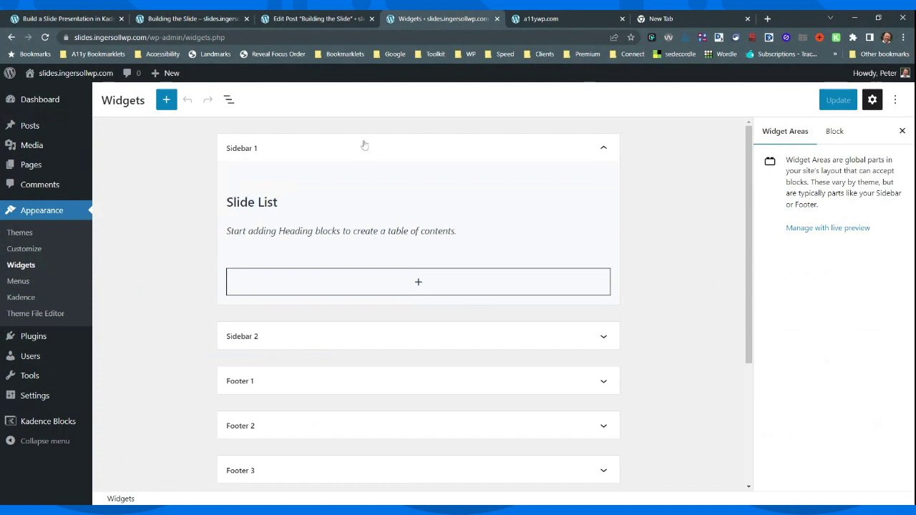
Disable the h3 allowed header in Sidebar 1's Table of Contents block and review its style and advanced settings.
left_click(404, 214)
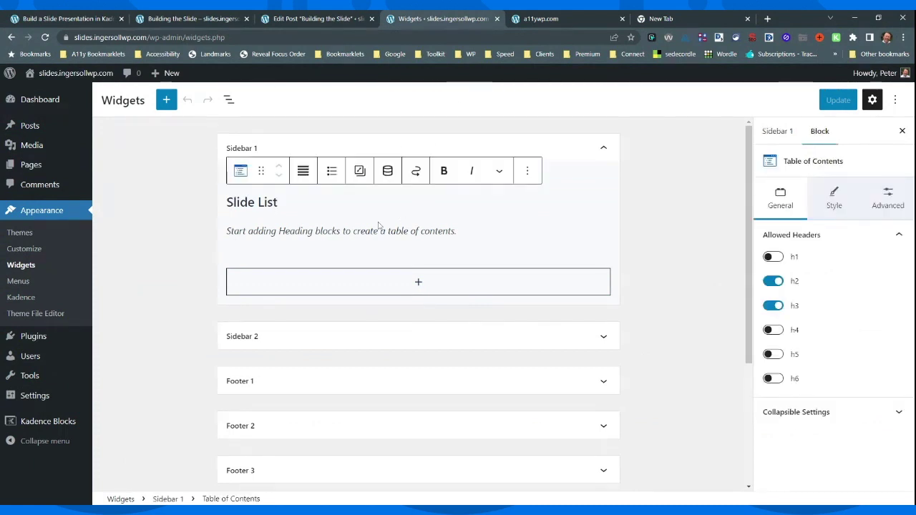
left_click(285, 219)
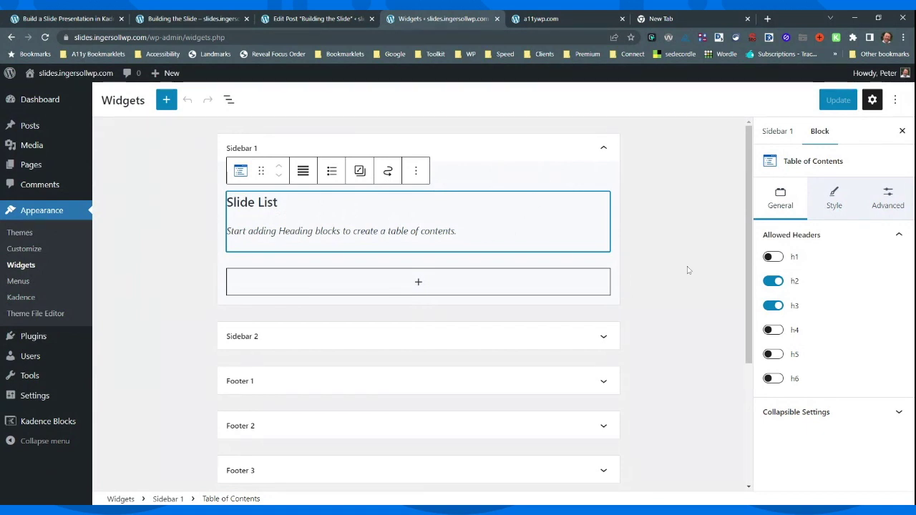
left_click(775, 306)
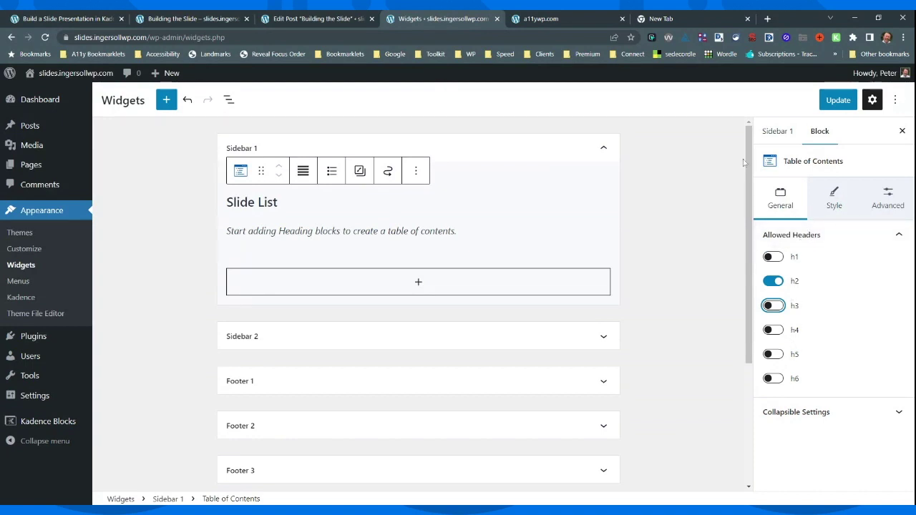
left_click(834, 198)
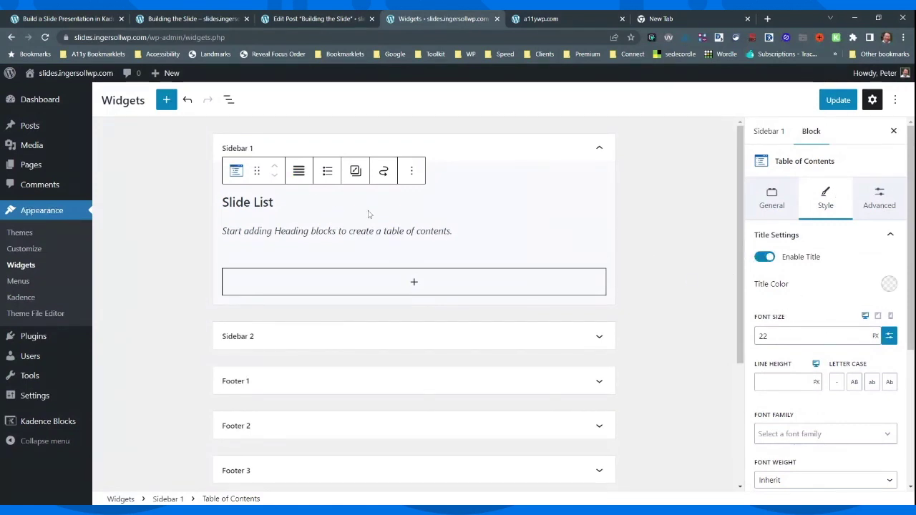
left_click(880, 199)
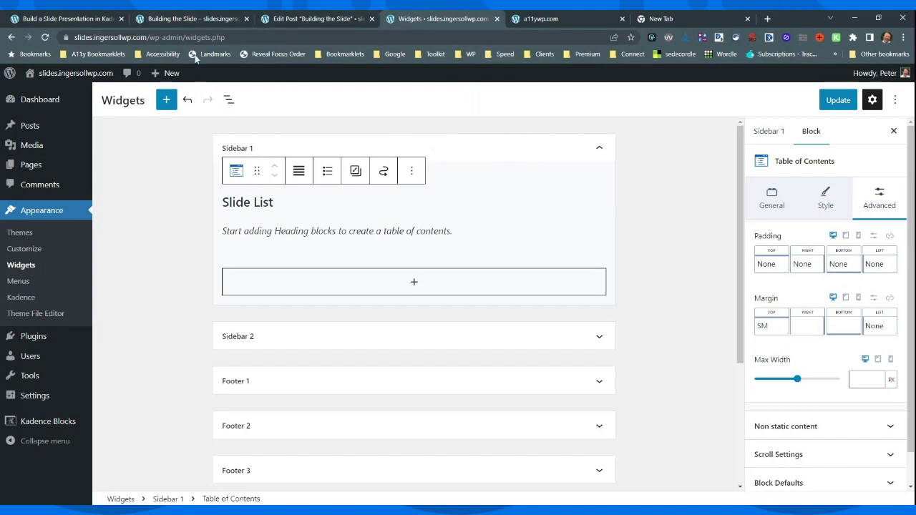
Examine the Slide List sidebar on the published Building the Slide page while moving through the slides.
left_click(202, 19)
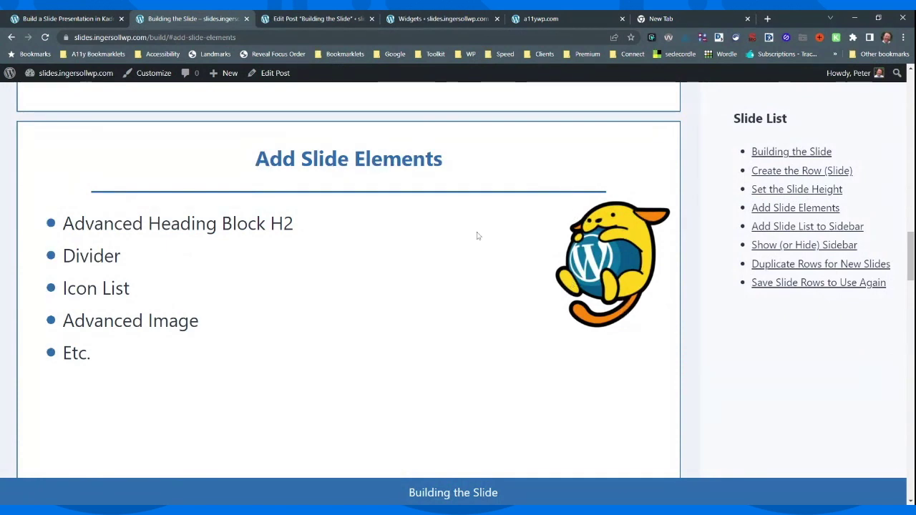
scroll(482, 227, "up", 3)
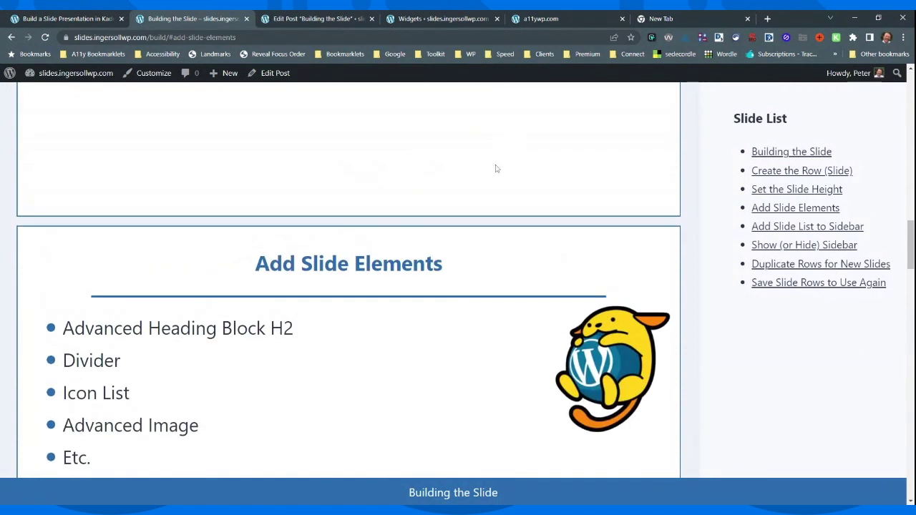
scroll(494, 214, "up", 1)
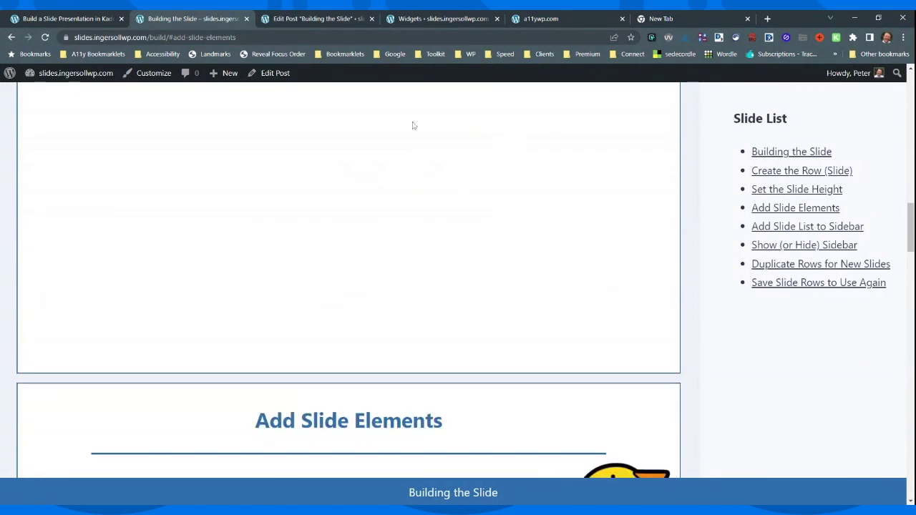
scroll(389, 189, "up", 2)
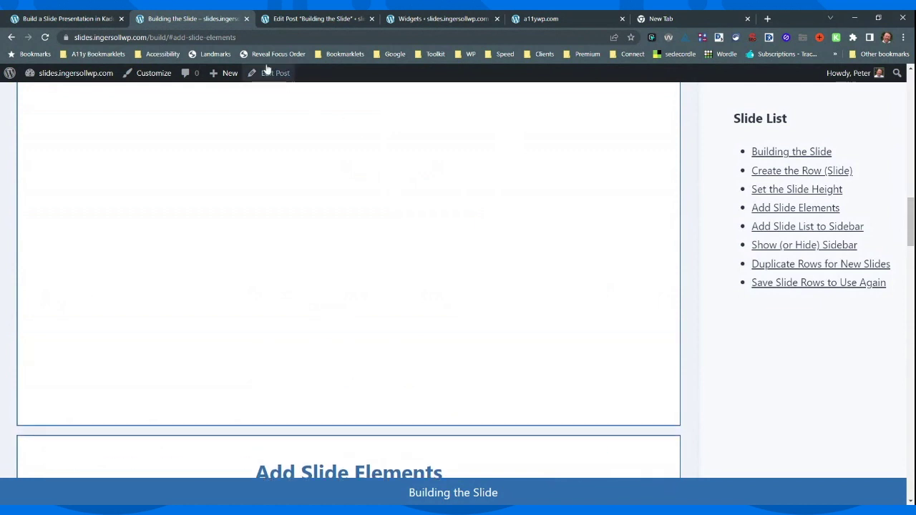
Review the layout and sidebar options in the Building the Slide post's Kadence settings, and update the post.
left_click(309, 19)
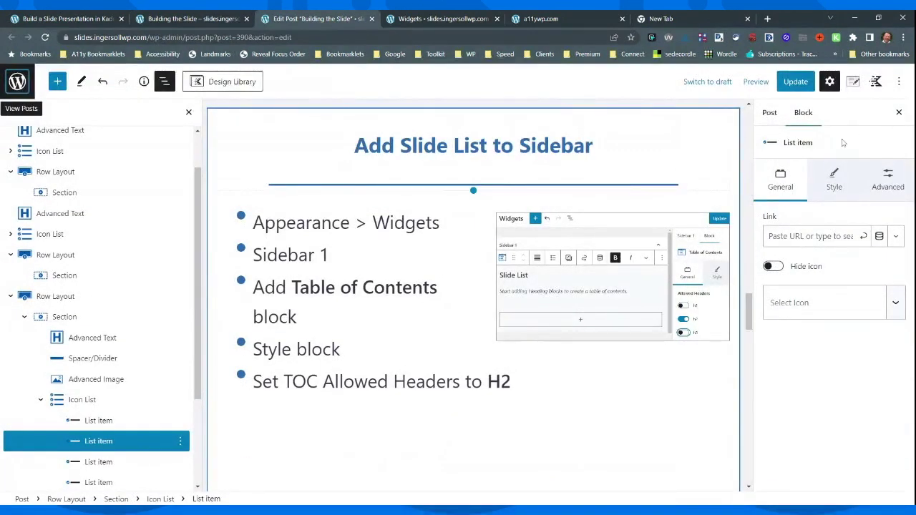
left_click(853, 83)
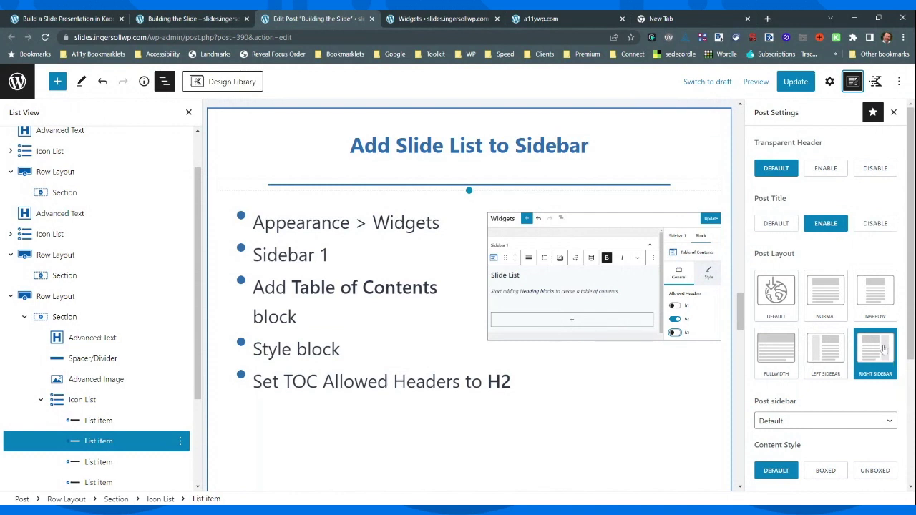
scroll(883, 347, "down", 2)
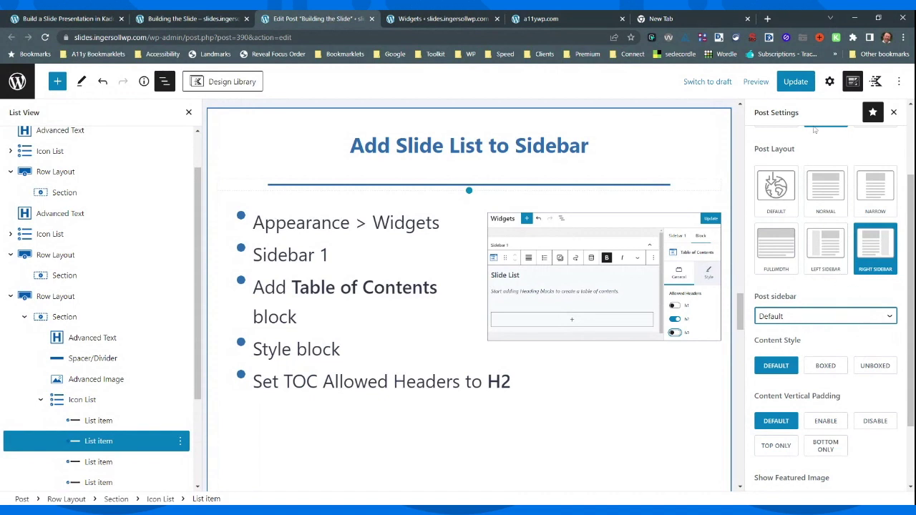
left_click(795, 81)
Compare the published page's sidebar with the Sidebar 1 widget area, examining the advanced settings of its Table of Contents block.
left_click(194, 18)
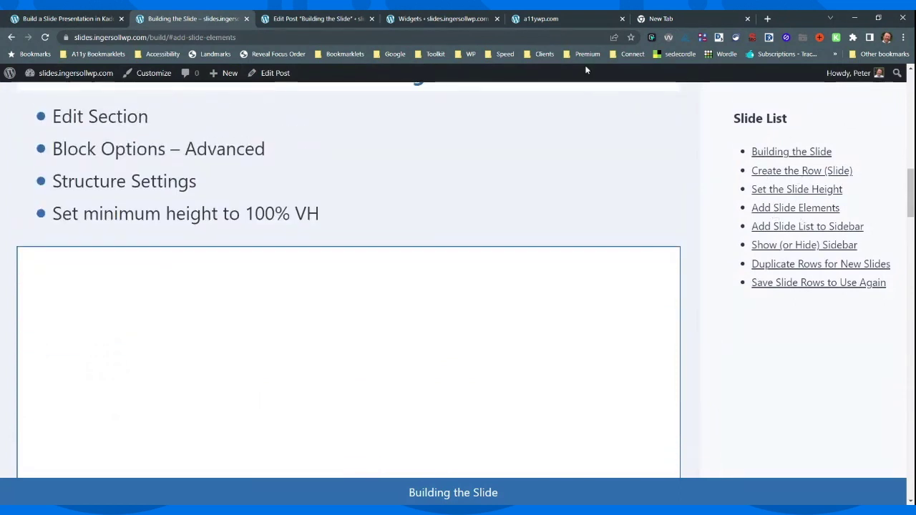
left_click(440, 19)
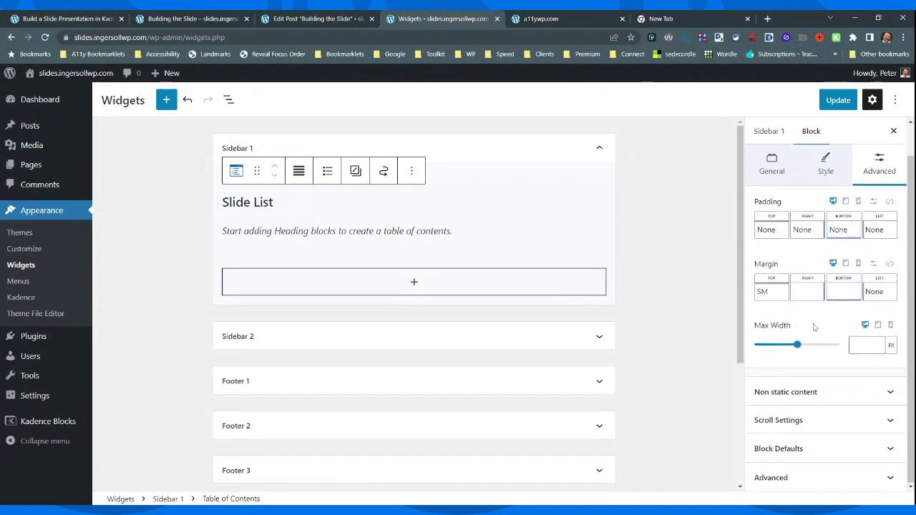
left_click(876, 478)
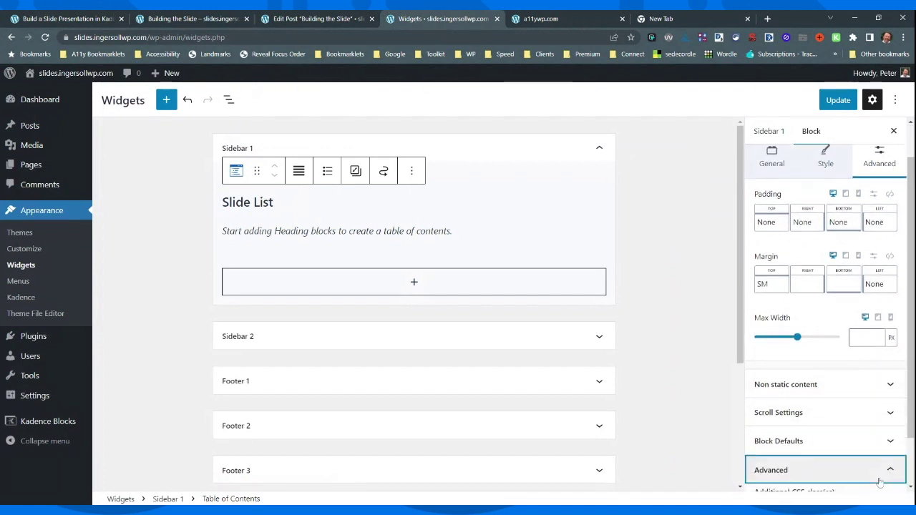
scroll(885, 362, "up", 3)
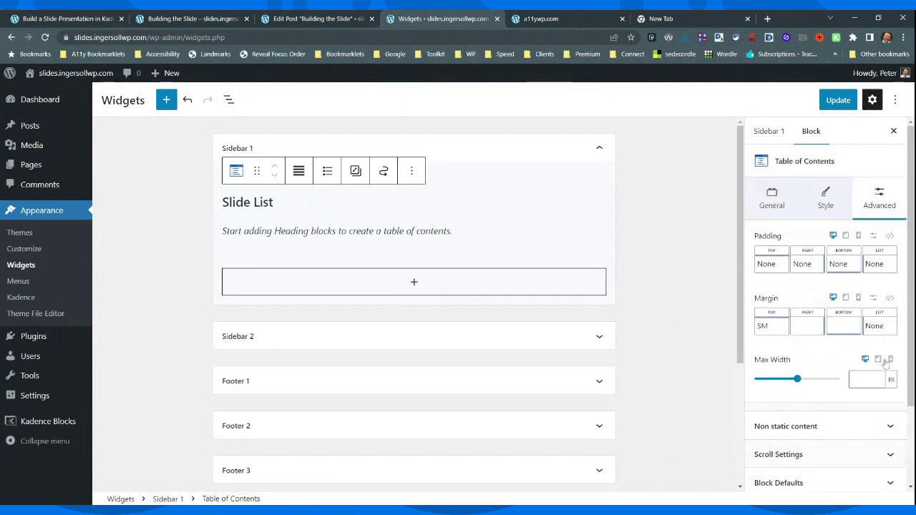
left_click(766, 133)
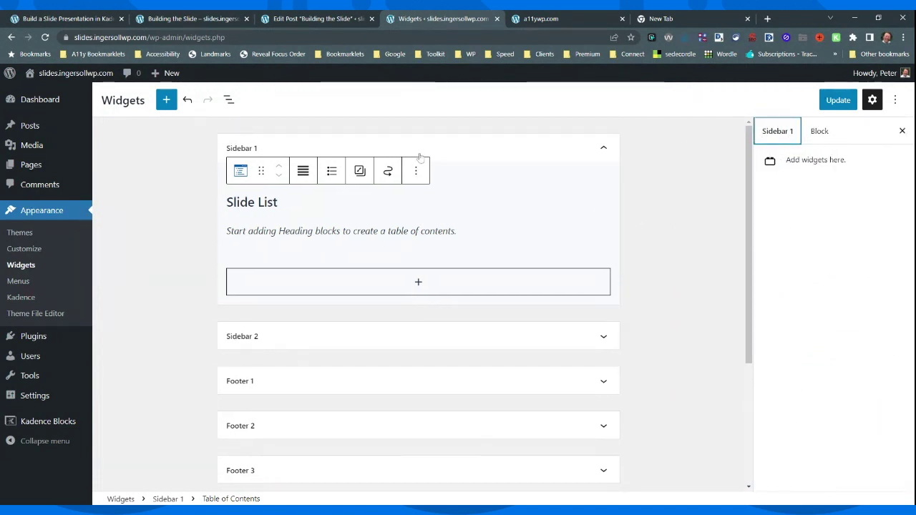
left_click(388, 151)
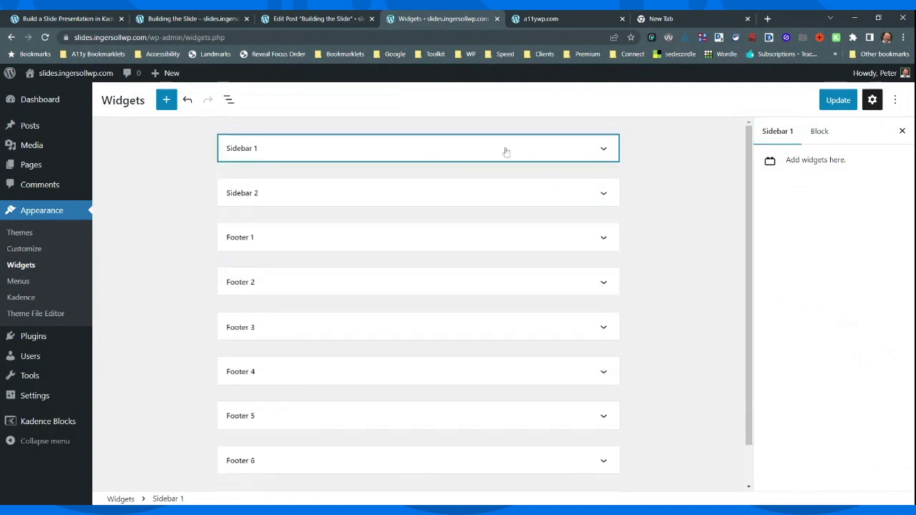
left_click(470, 149)
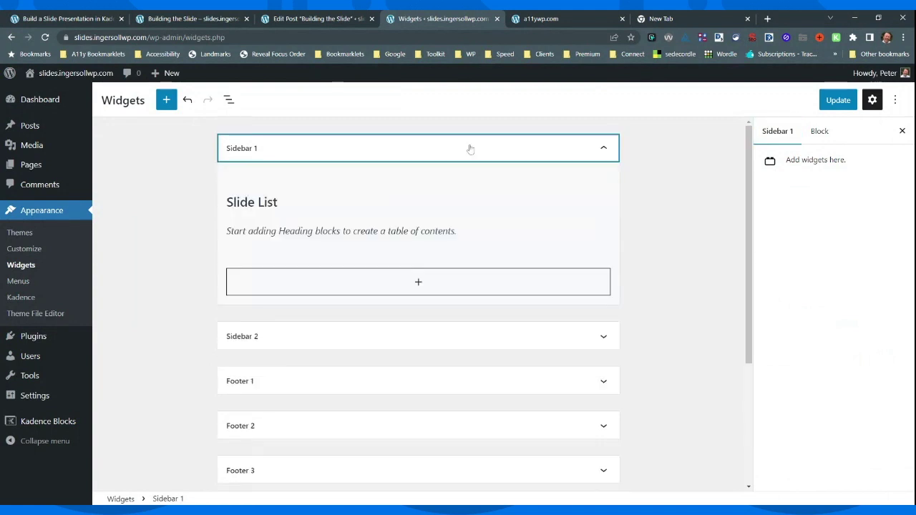
left_click(518, 196)
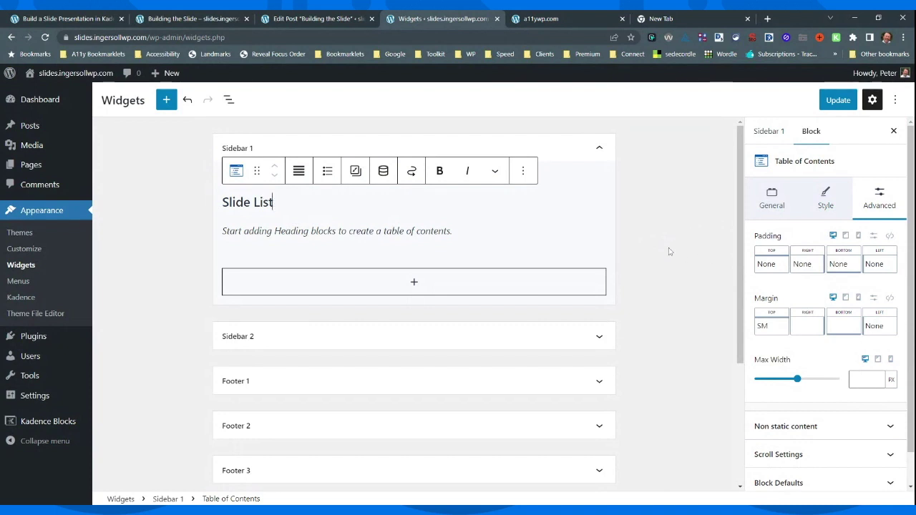
Examine the non static content and scroll settings of Sidebar 1's Table of Contents block.
scroll(669, 251, "down", 2)
left_click(862, 425)
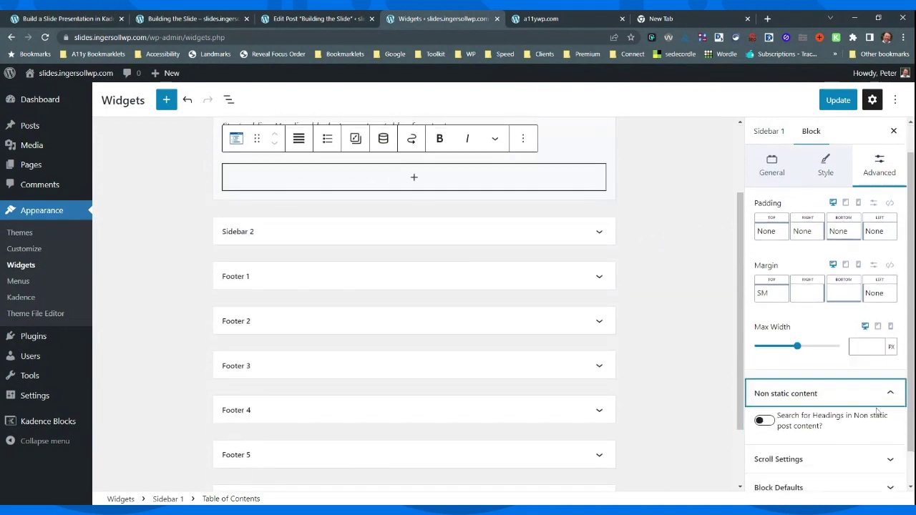
left_click(879, 413)
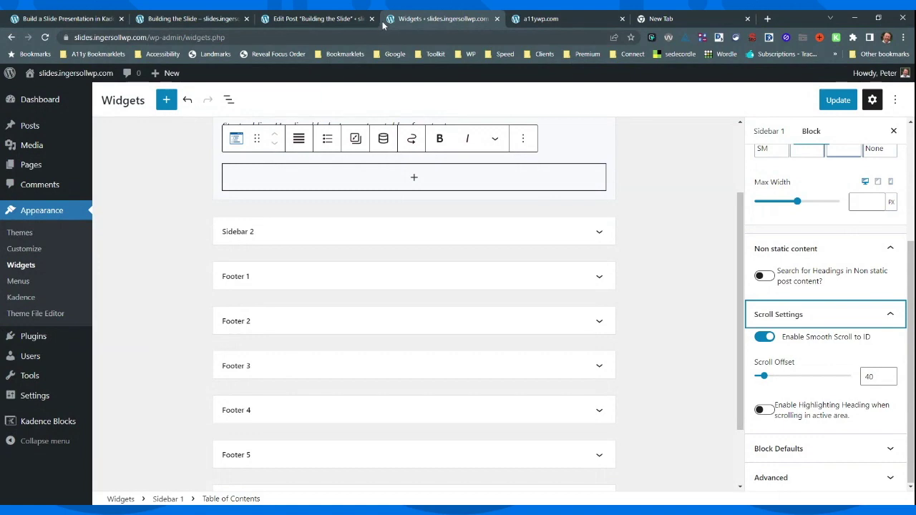
Test the published page's Slide List links by jumping to the Show (or Hide) Sidebar and Add Slide Elements slides.
left_click(177, 19)
scroll(550, 229, "down", 4)
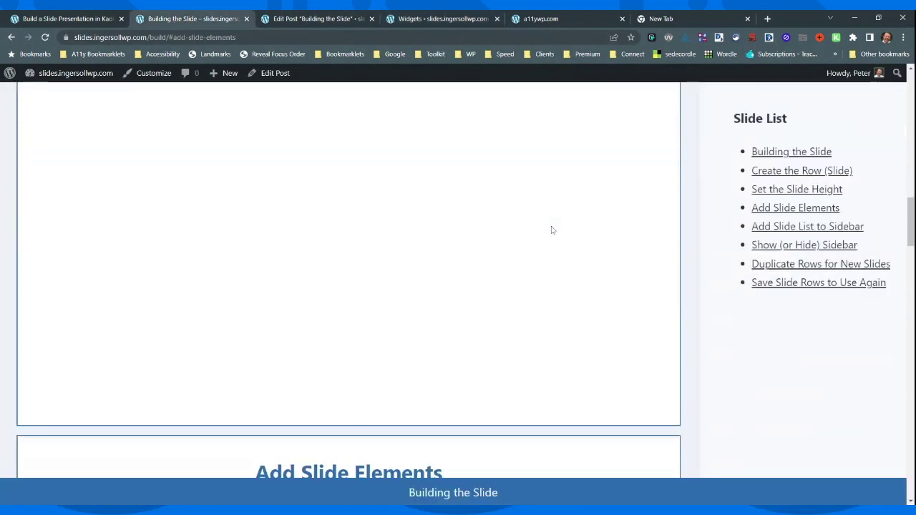
scroll(552, 234, "up", 5)
scroll(552, 234, "down", 4)
left_click(807, 245)
left_click(796, 208)
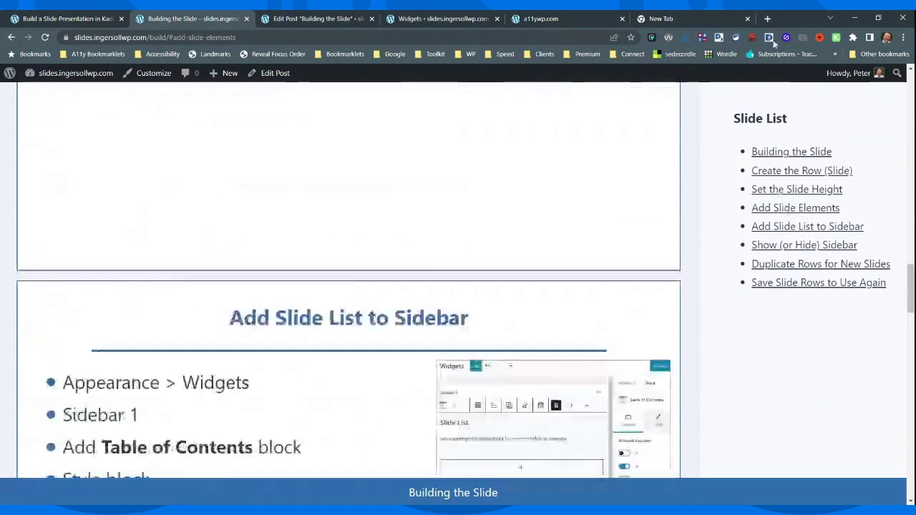
left_click(299, 18)
Return to the Widgets page and examine the Table of Contents block's default and remaining advanced settings.
left_click(464, 19)
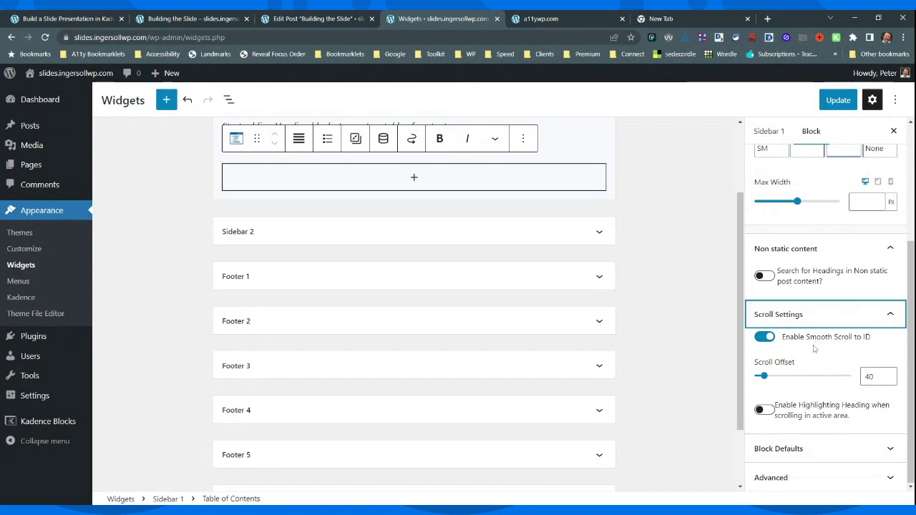
left_click(851, 450)
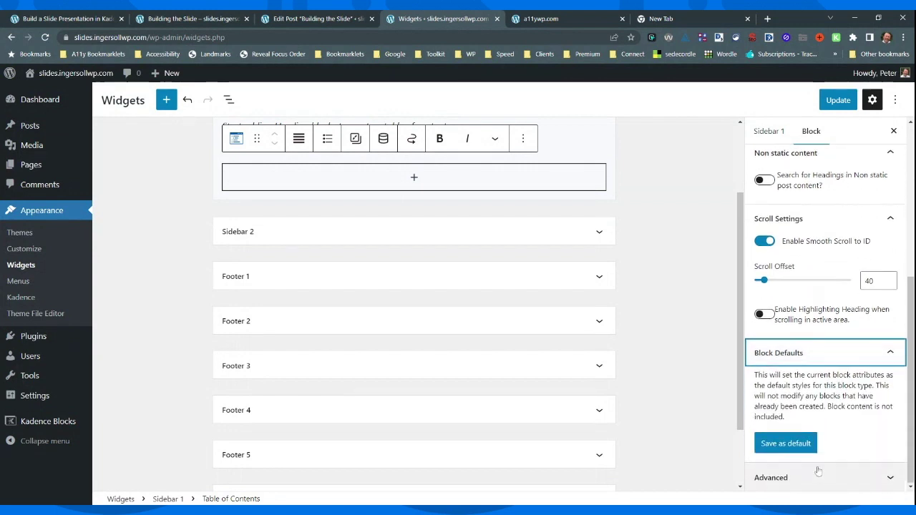
left_click(845, 469)
scroll(855, 429, "up", 3)
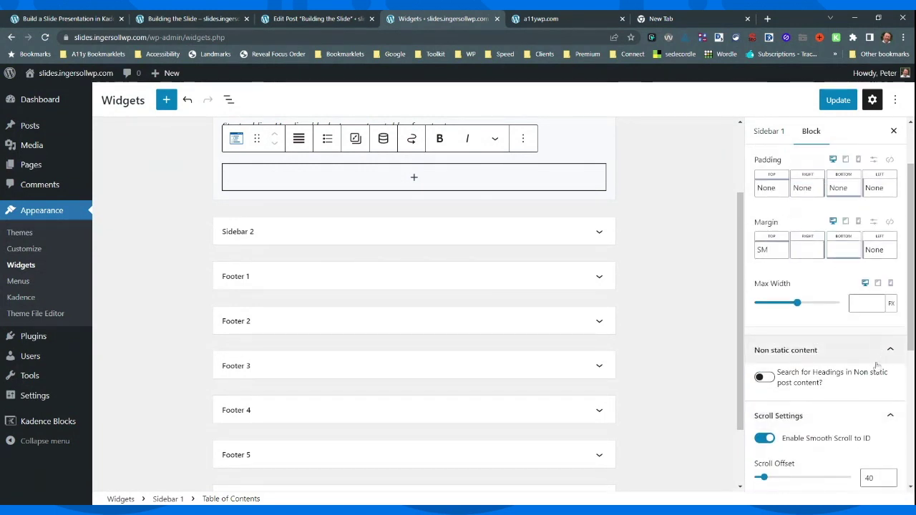
scroll(875, 390, "up", 2)
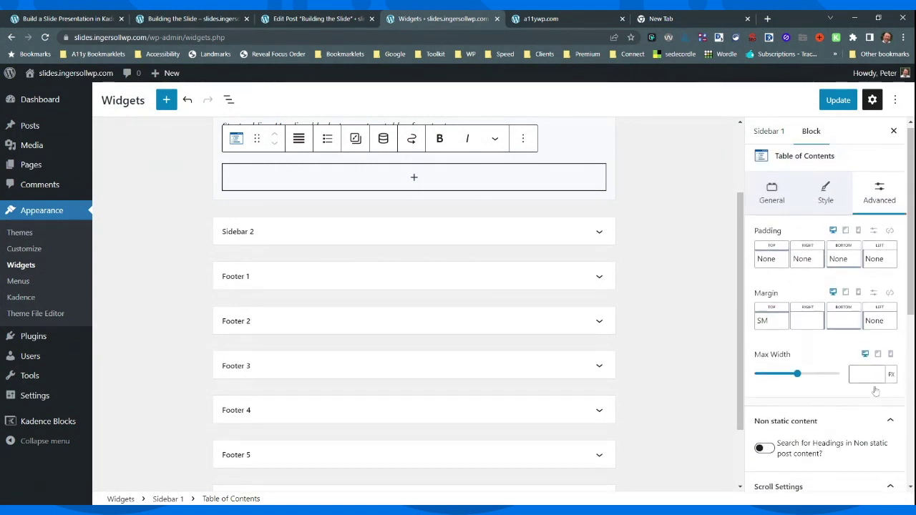
Review the Table of Contents block's title, container and list styling, as well as its allowed headers.
left_click(826, 200)
scroll(852, 385, "down", 5)
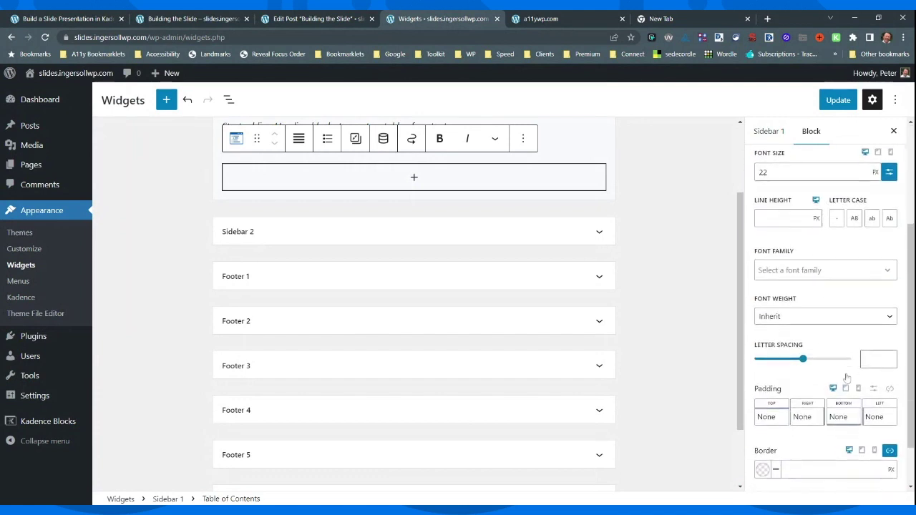
scroll(852, 458, "up", 3)
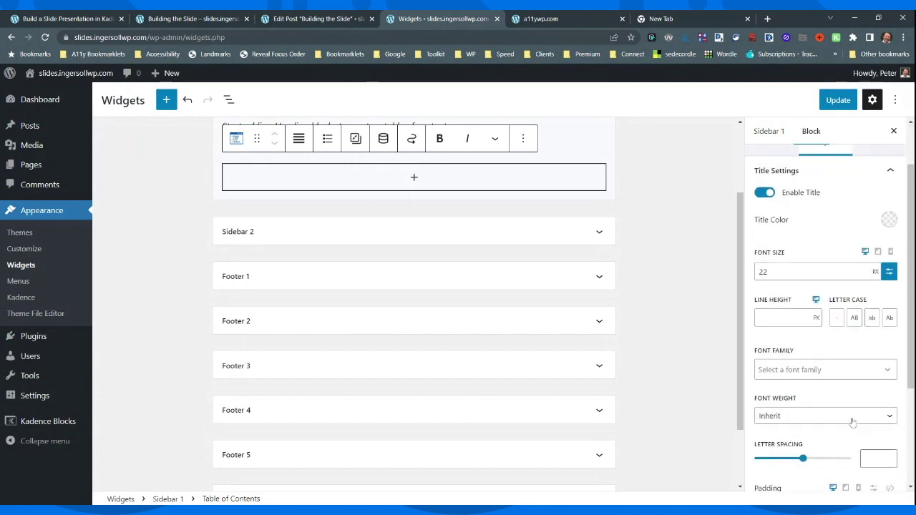
scroll(852, 473, "down", 3)
left_click(852, 479)
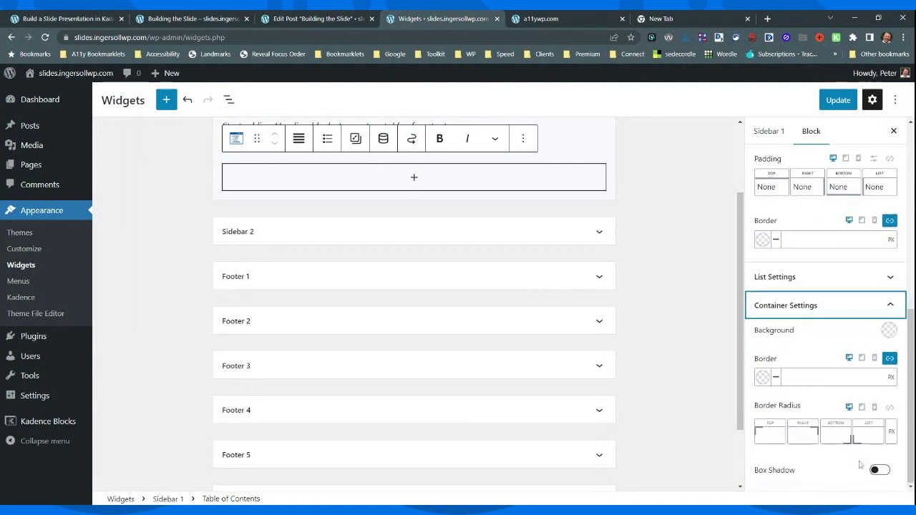
left_click(880, 277)
scroll(869, 333, "down", 3)
scroll(874, 334, "up", 1)
scroll(874, 335, "down", 5)
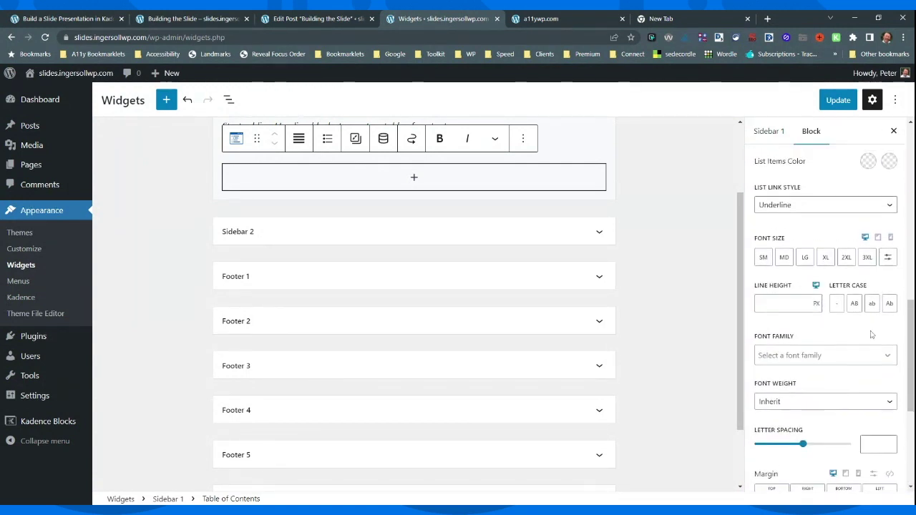
scroll(792, 178, "up", 10)
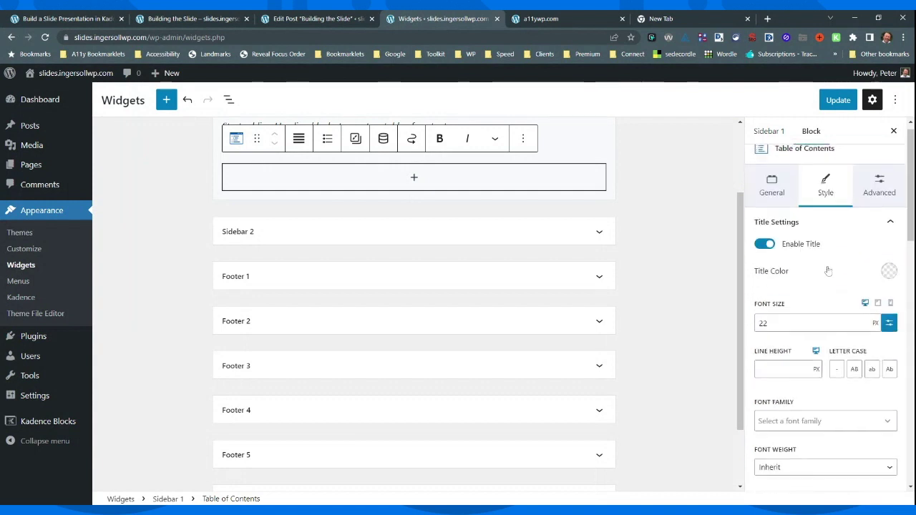
left_click(778, 198)
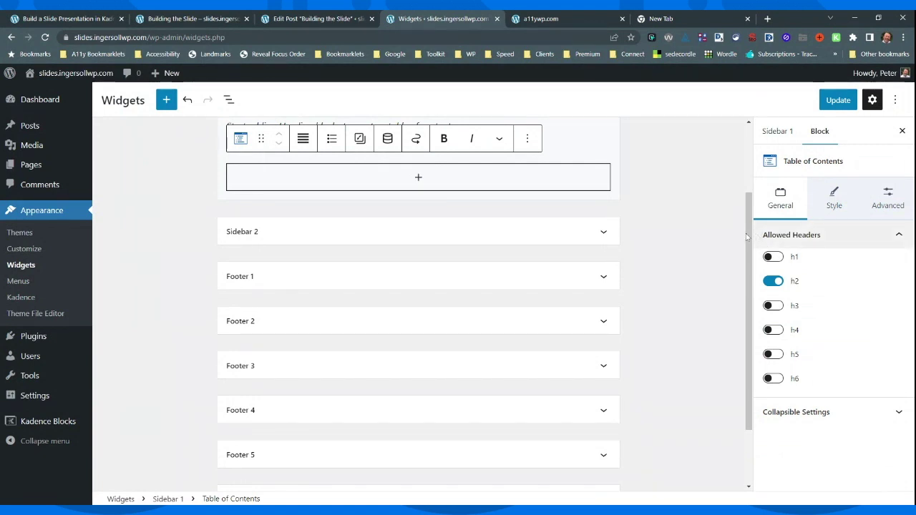
Read through the Add Slide List to Sidebar, Show (or Hide) Sidebar and Duplicate Rows for New Slides slides in the post editor.
left_click(181, 20)
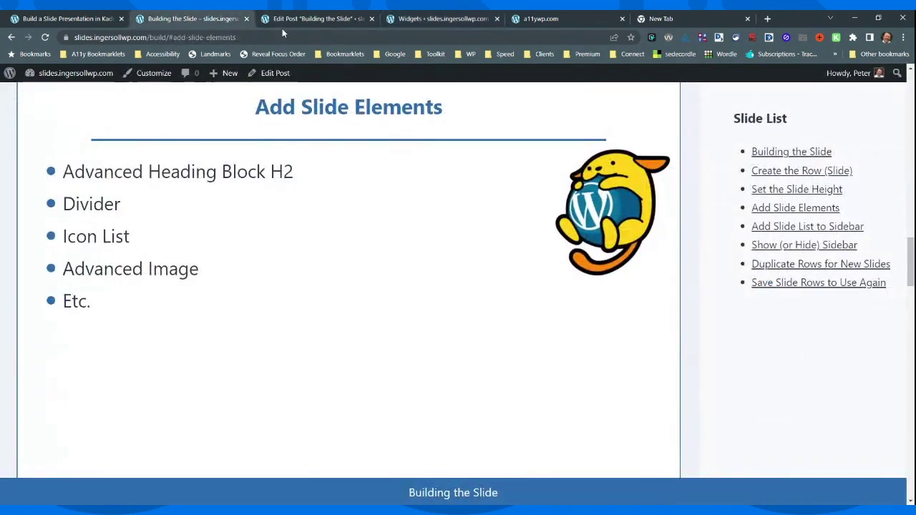
left_click(283, 20)
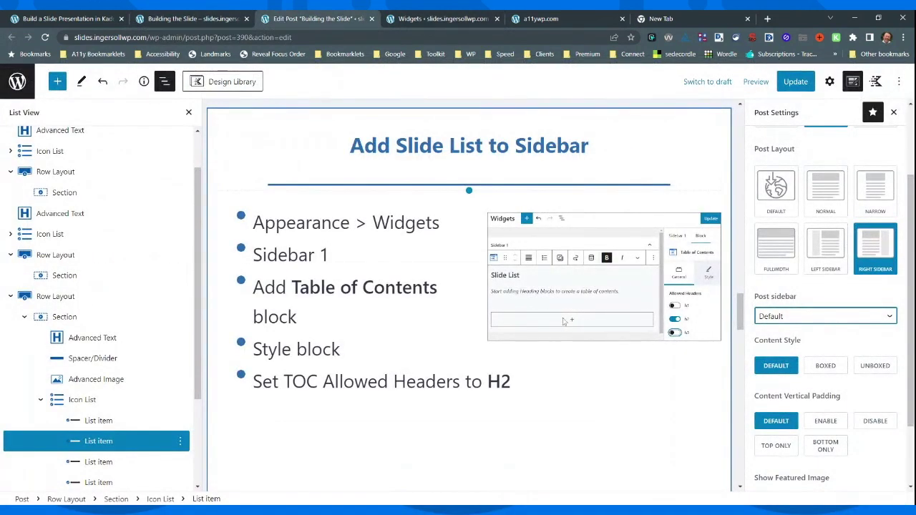
scroll(660, 325, "down", 5)
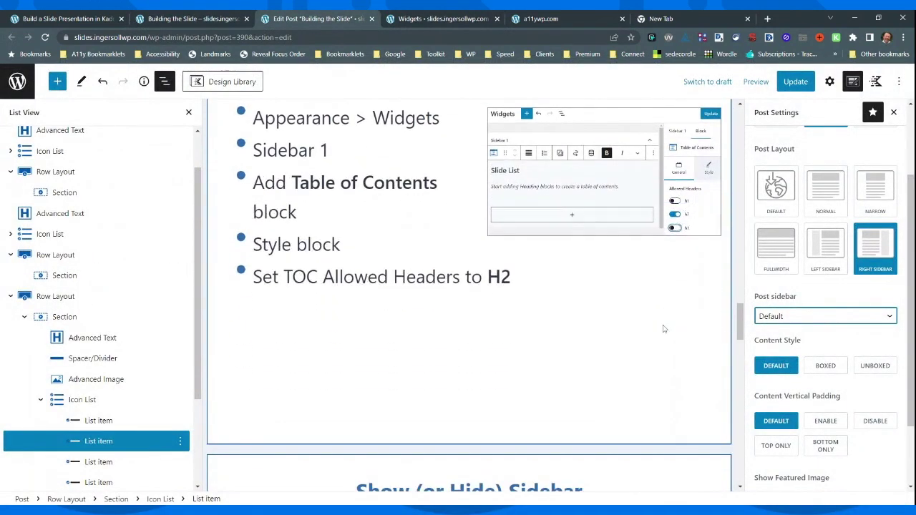
scroll(663, 329, "down", 3)
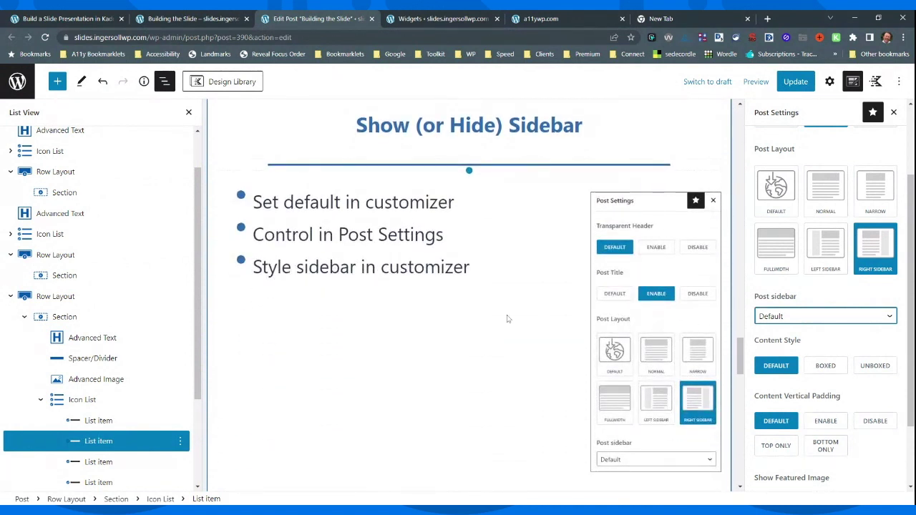
scroll(507, 319, "up", 5)
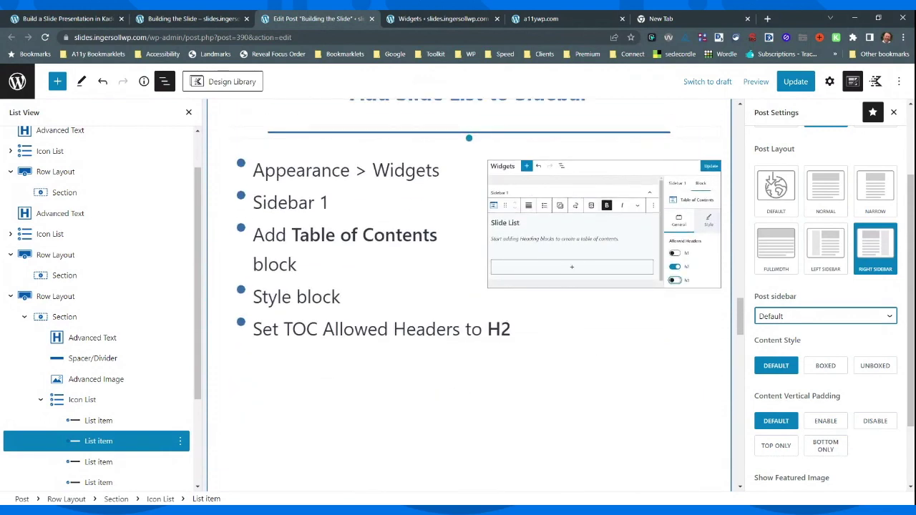
scroll(561, 338, "down", 5)
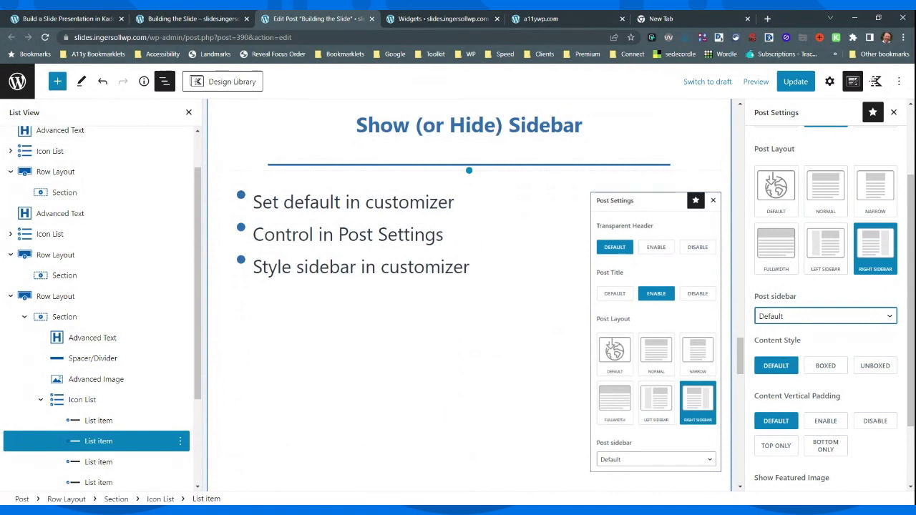
scroll(396, 270, "down", 5)
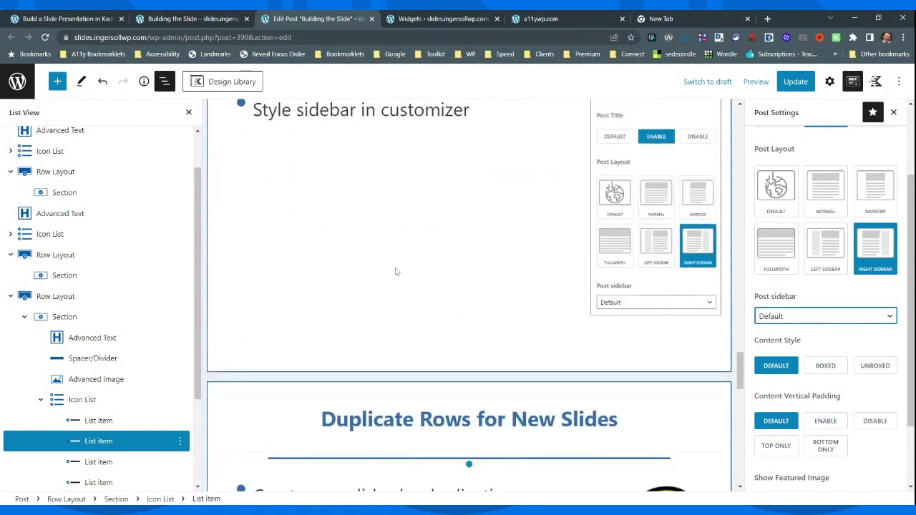
scroll(469, 295, "up", 8)
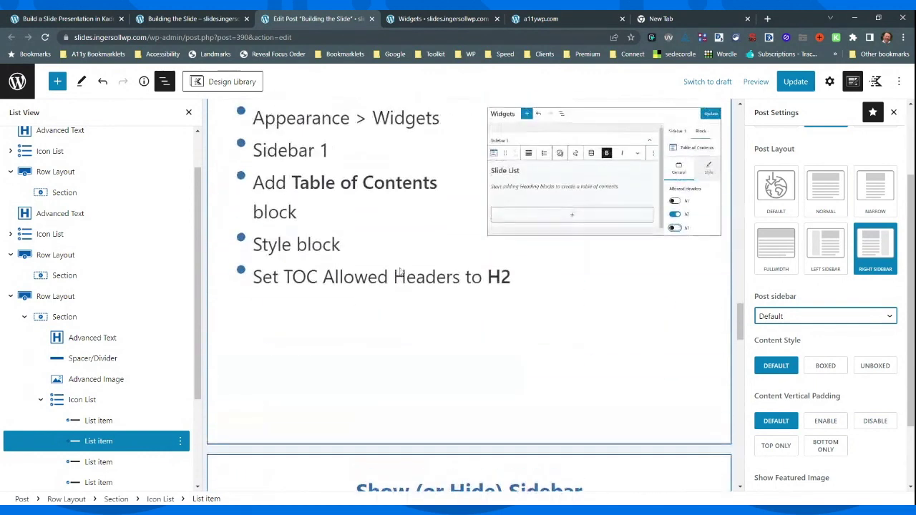
scroll(375, 270, "down", 10)
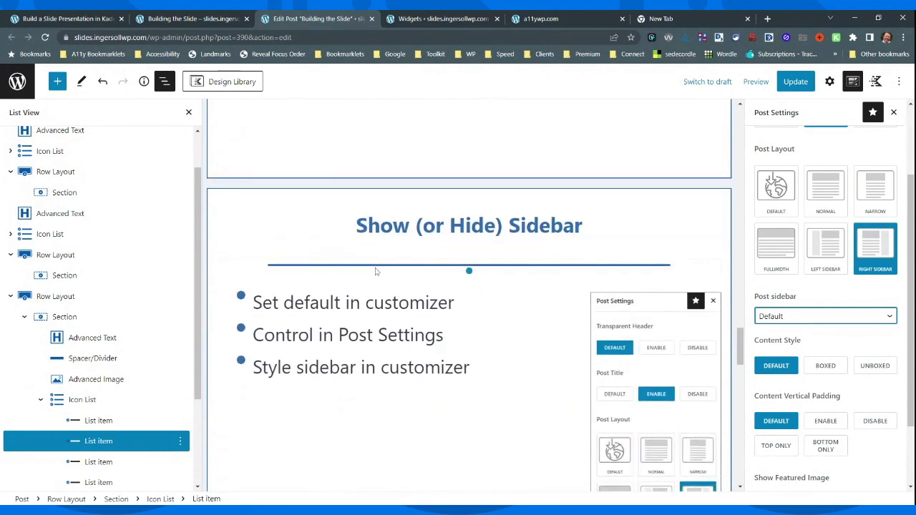
scroll(375, 270, "down", 1)
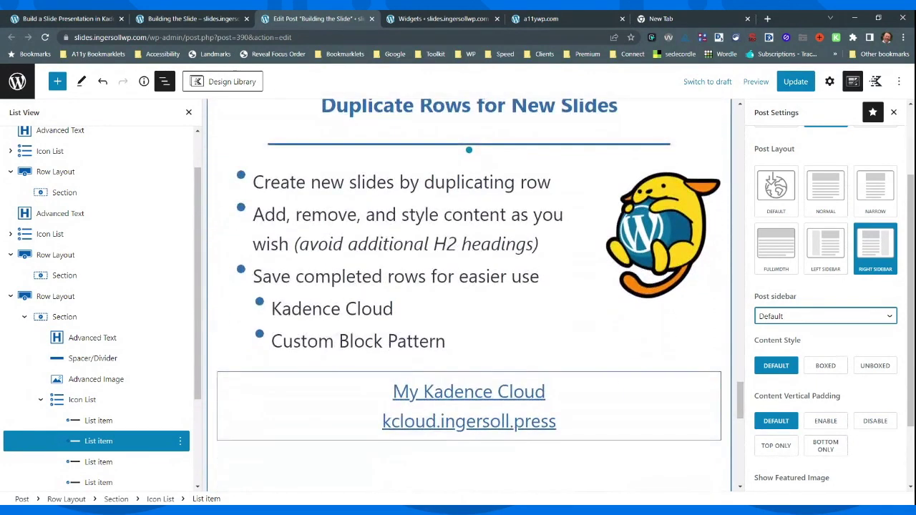
Duplicate the entire row layout containing the Duplicate Rows for New Slides slide.
scroll(671, 213, "up", 1)
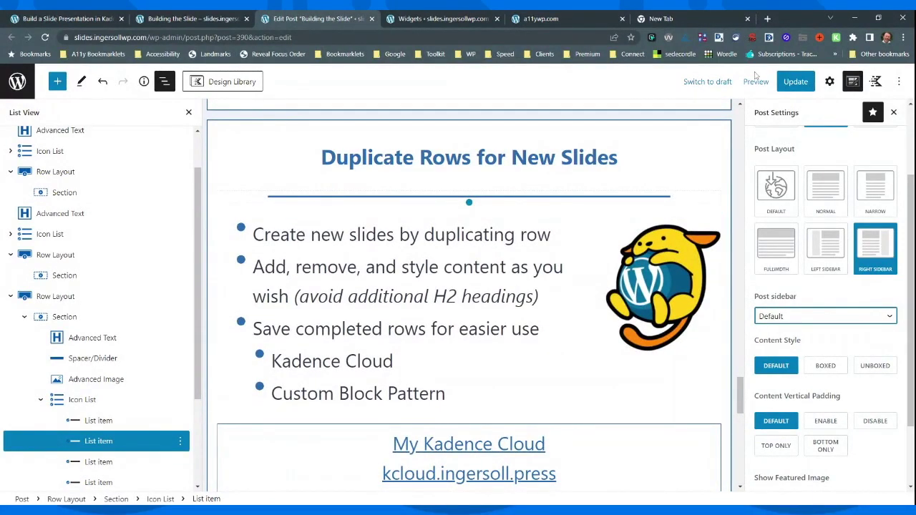
scroll(576, 192, "up", 2)
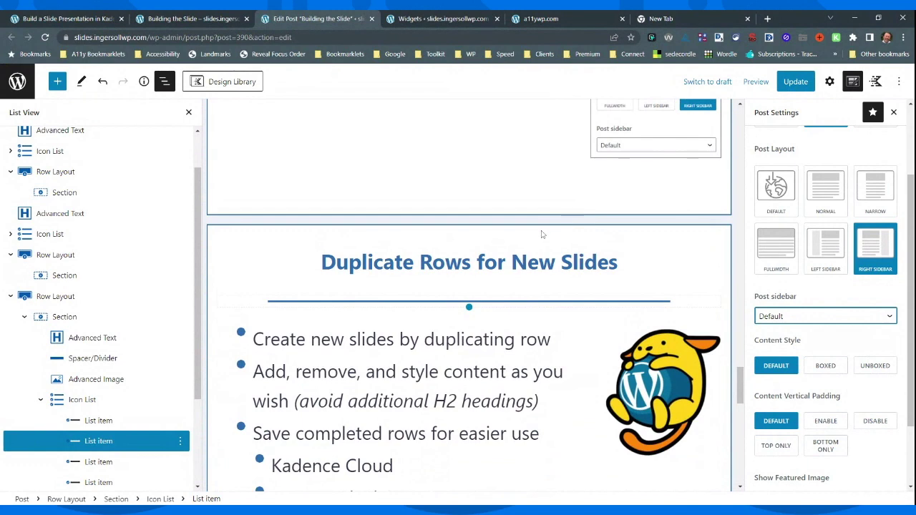
left_click(559, 232)
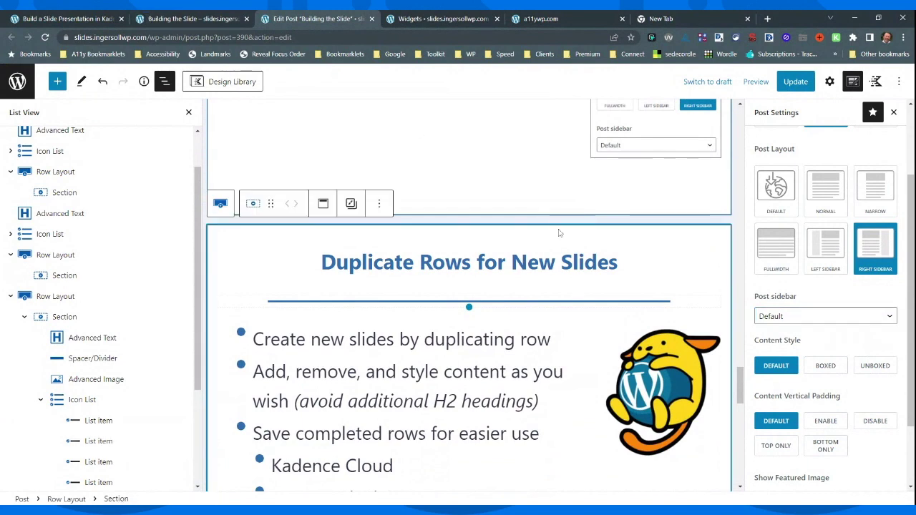
left_click(221, 203)
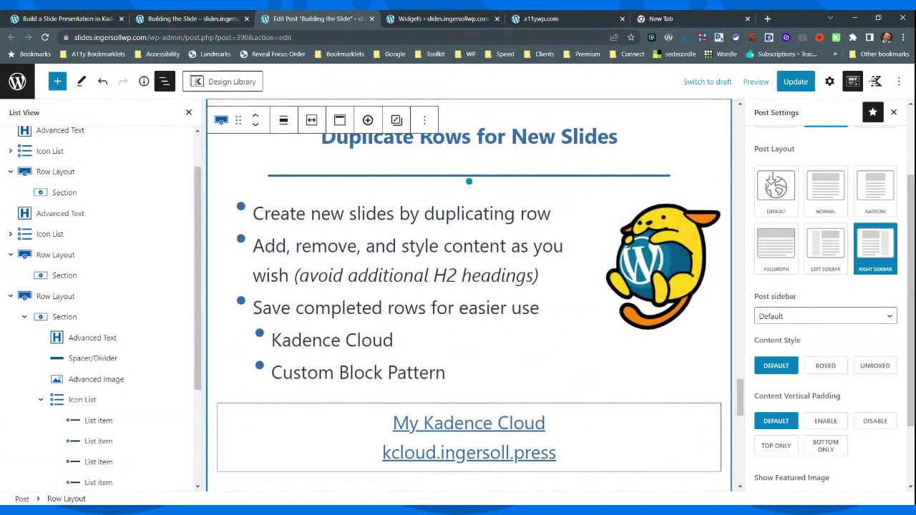
left_click(422, 121)
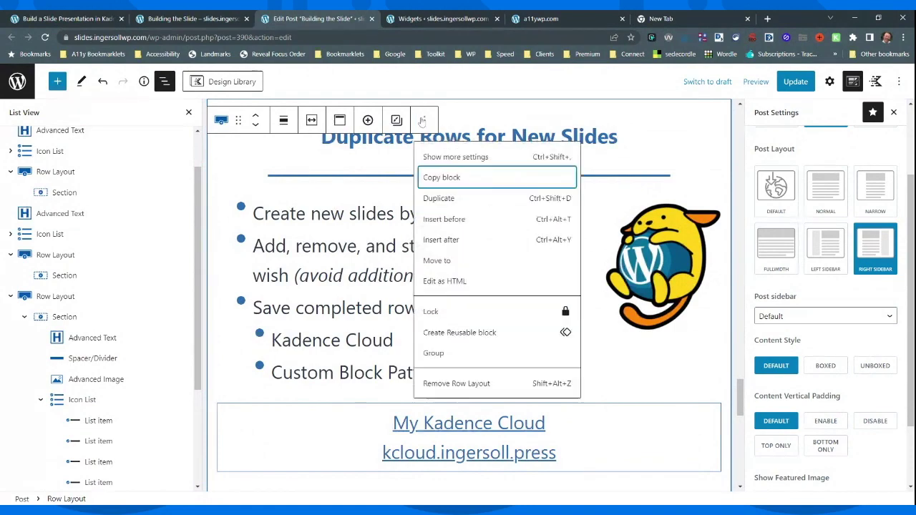
left_click(435, 199)
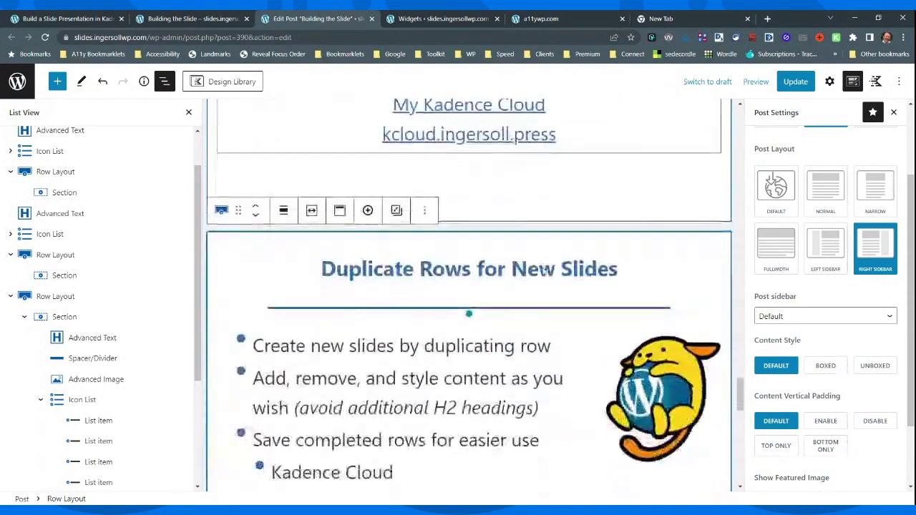
Change the duplicated slide's heading to "New Slide".
left_click(472, 216)
left_click_drag(319, 216, 669, 246)
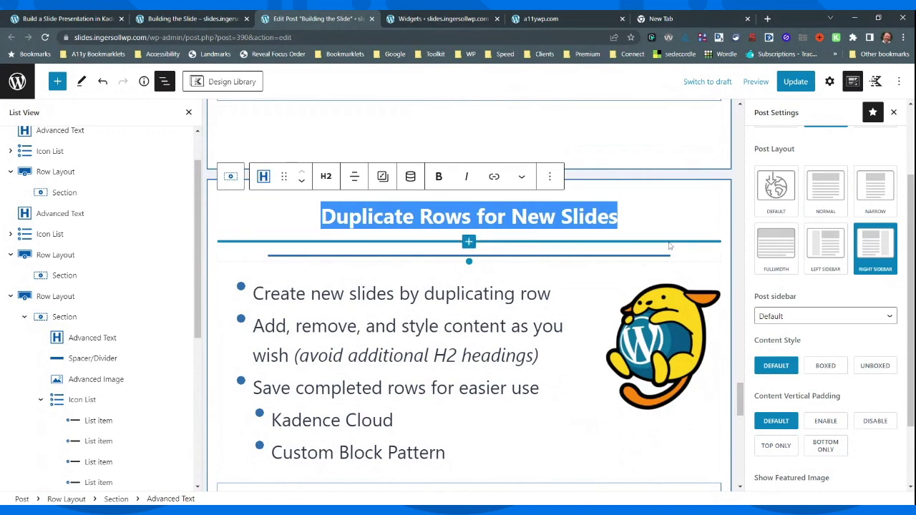
type("New Slide")
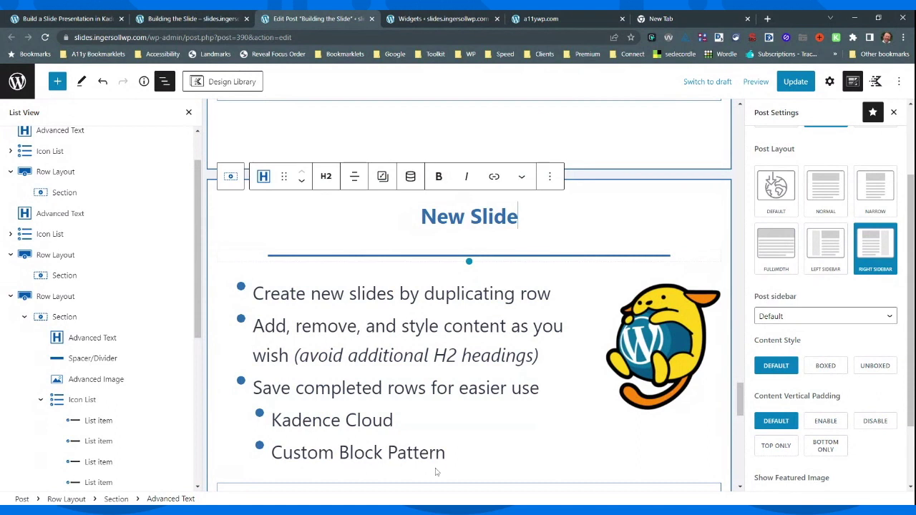
Replace the New Slide's bullet list with two items, "New content" and "More content", and update the post.
left_click_drag(451, 452, 252, 293)
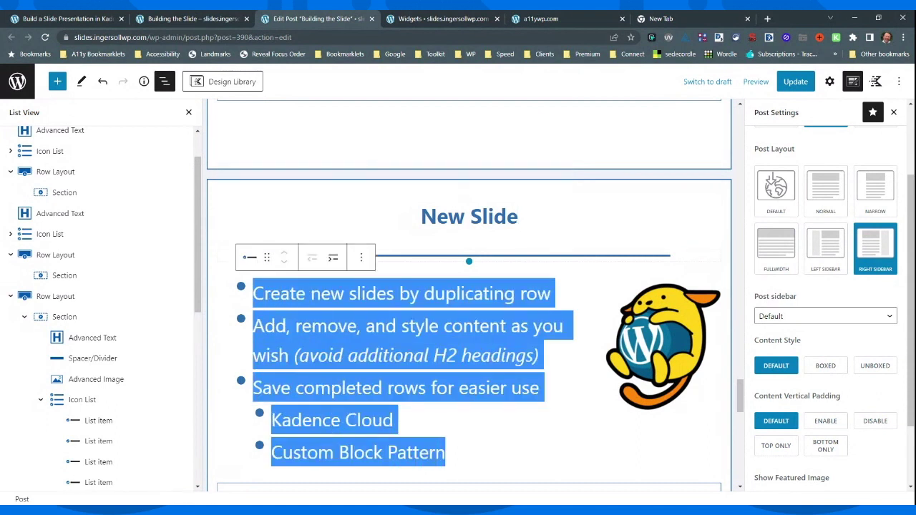
type("New cont3en")
key("BackSpace")
key("BackSpace")
type("ent")
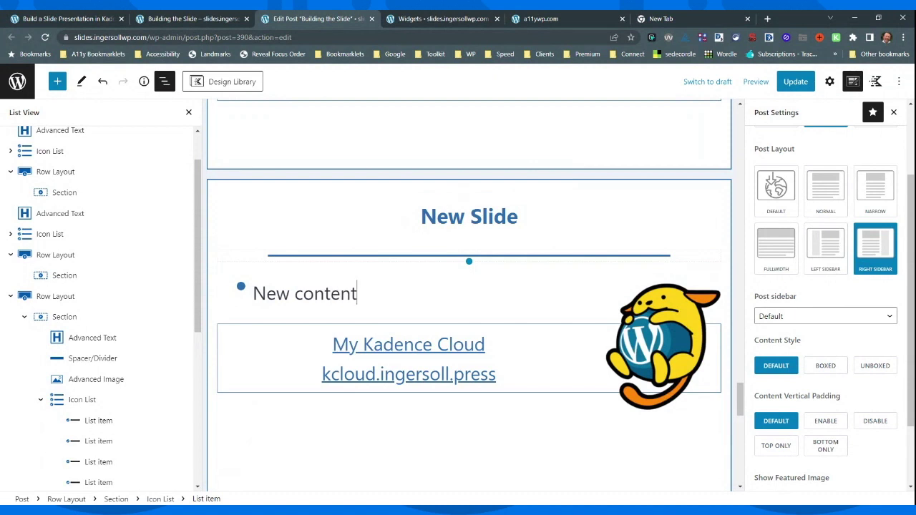
type("/")
key("BackSpace")
key("Return")
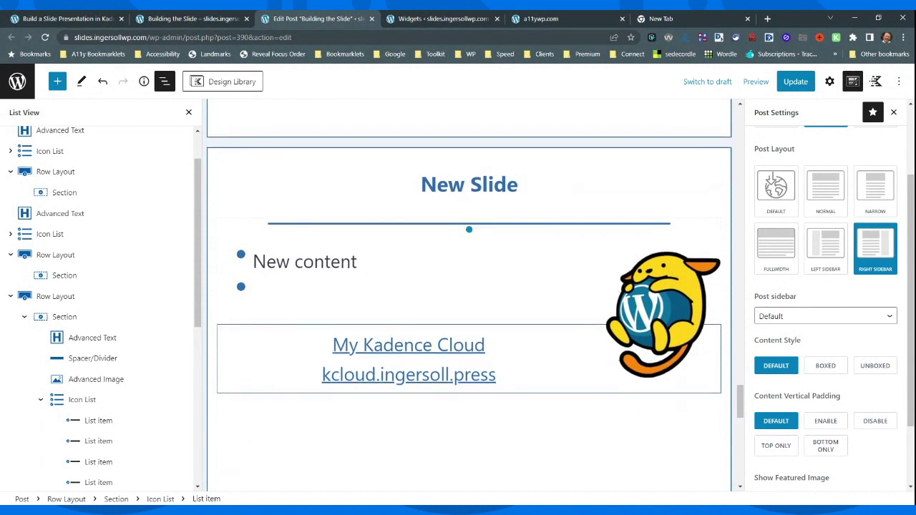
type("More content")
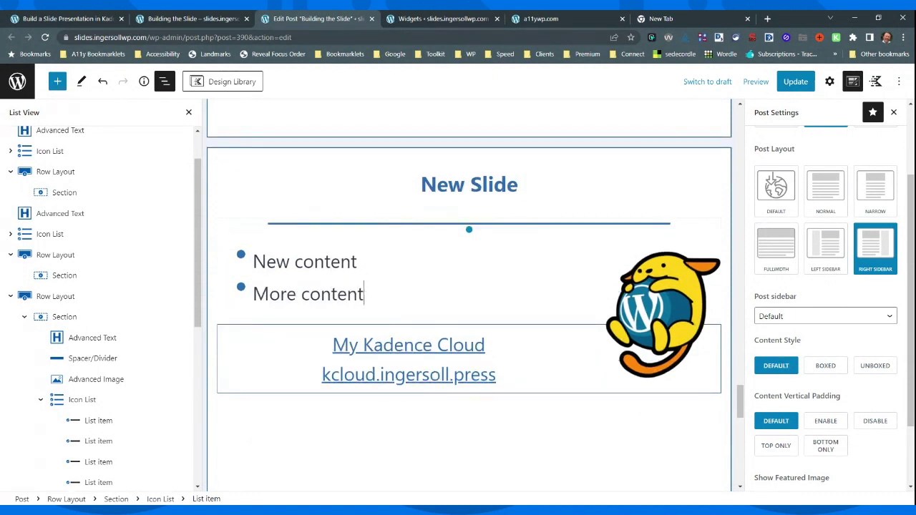
left_click(795, 81)
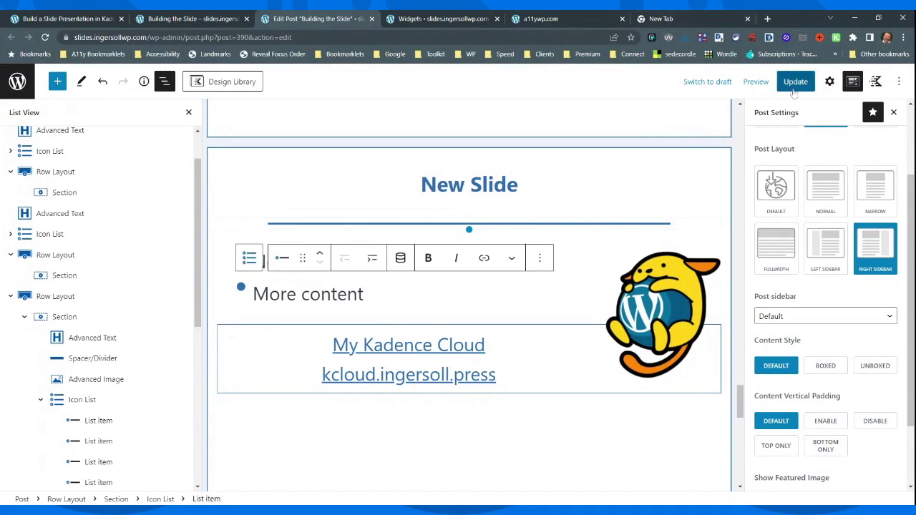
Reload the published Building the Slide page and go to New Slide through the sidebar's Slide List.
key("ctrl+Page_Up")
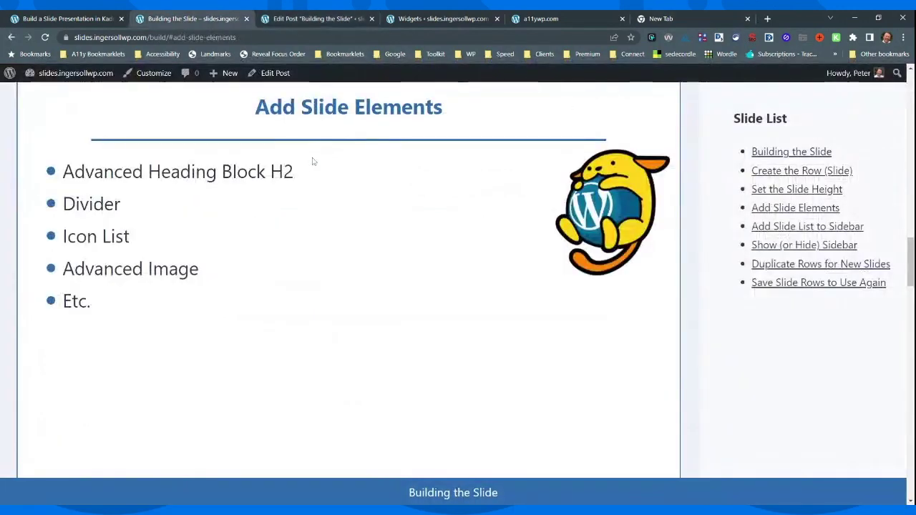
left_click(44, 37)
scroll(458, 229, "down", 20)
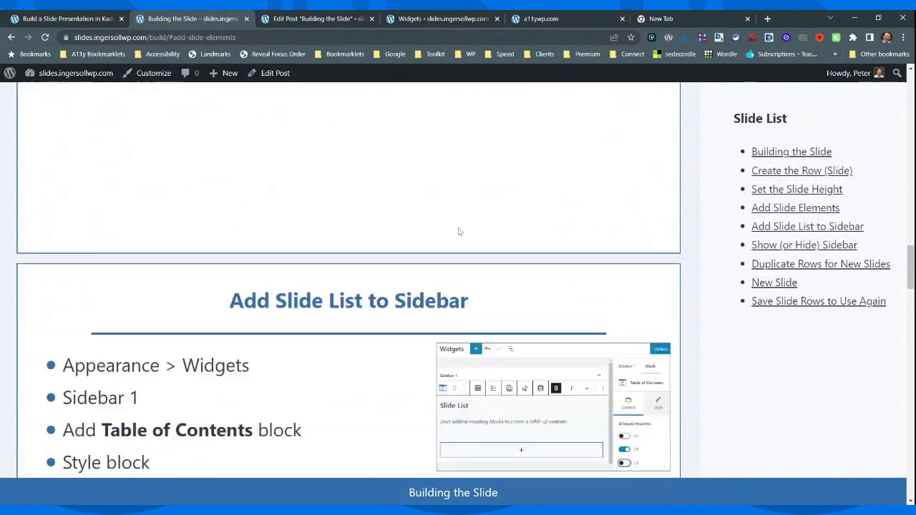
scroll(455, 228, "down", 4)
scroll(455, 228, "up", 8)
scroll(454, 227, "down", 5)
scroll(452, 225, "down", 3)
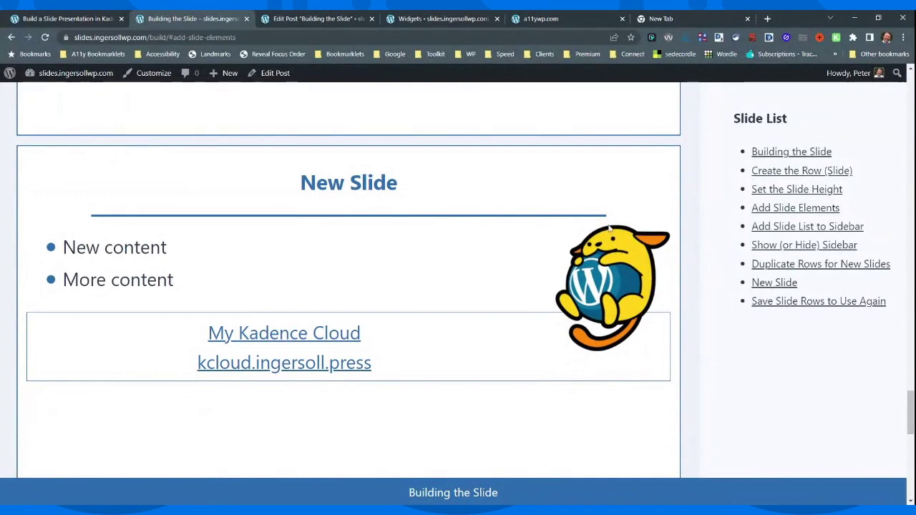
left_click(770, 284)
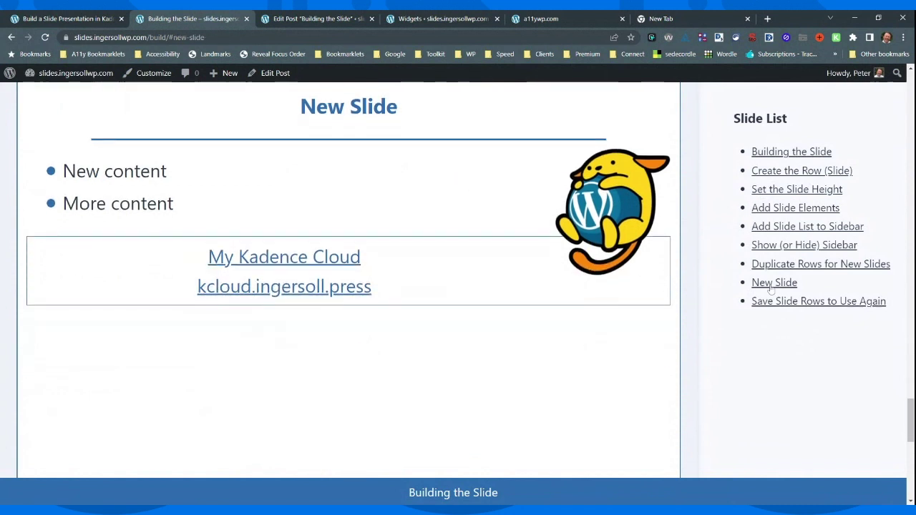